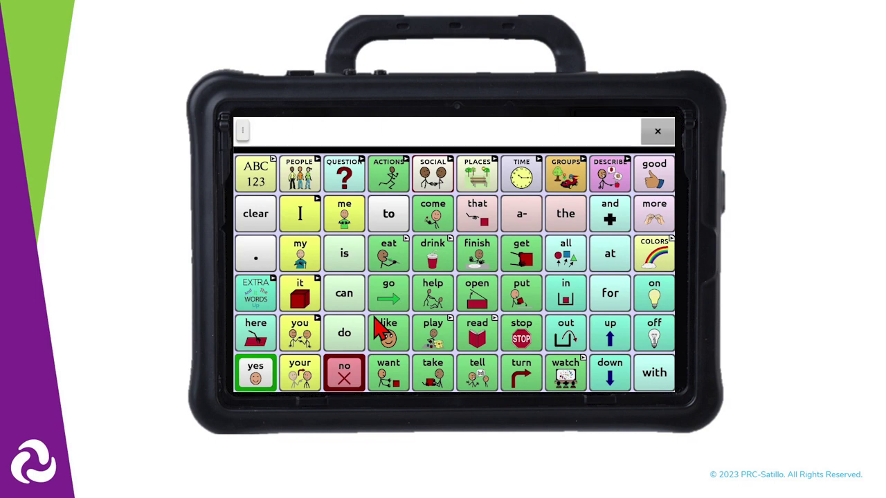
Step: Turn on Edit Mode and open the Pages list of 382 vocabulary pages
{"action": "left_click", "coordinate": [243, 131]}
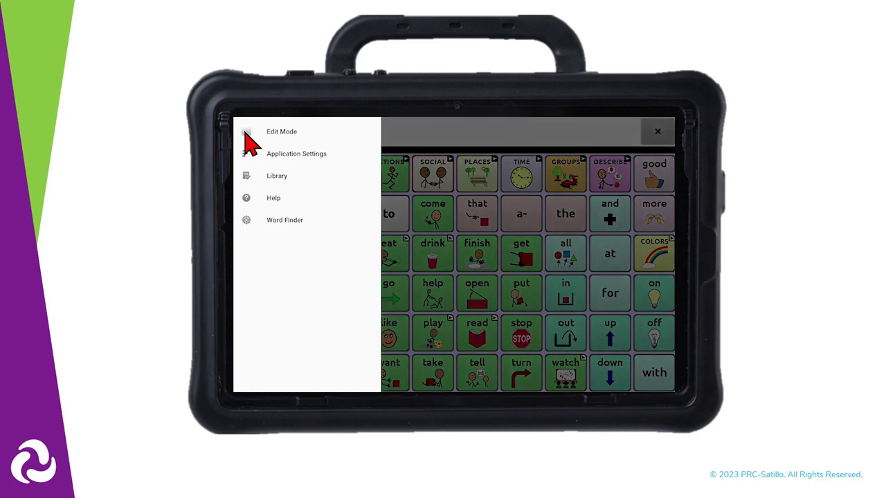
{"action": "left_click", "coordinate": [246, 133]}
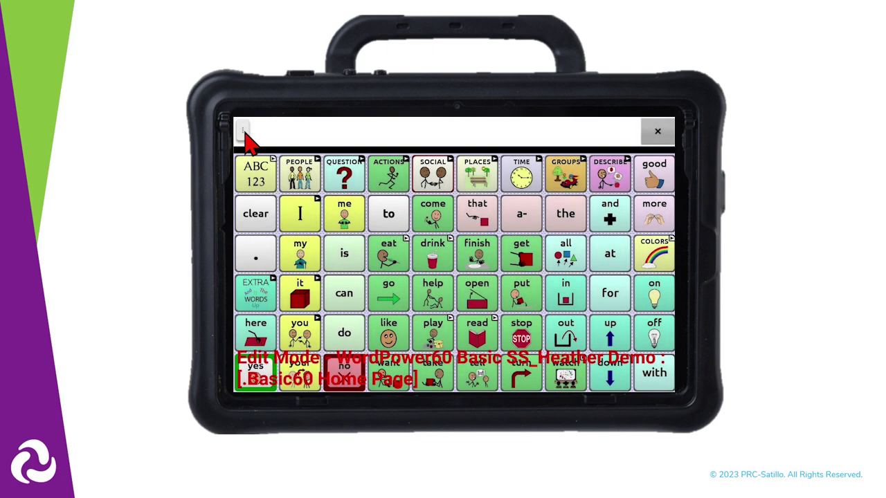
{"action": "left_click", "coordinate": [244, 131]}
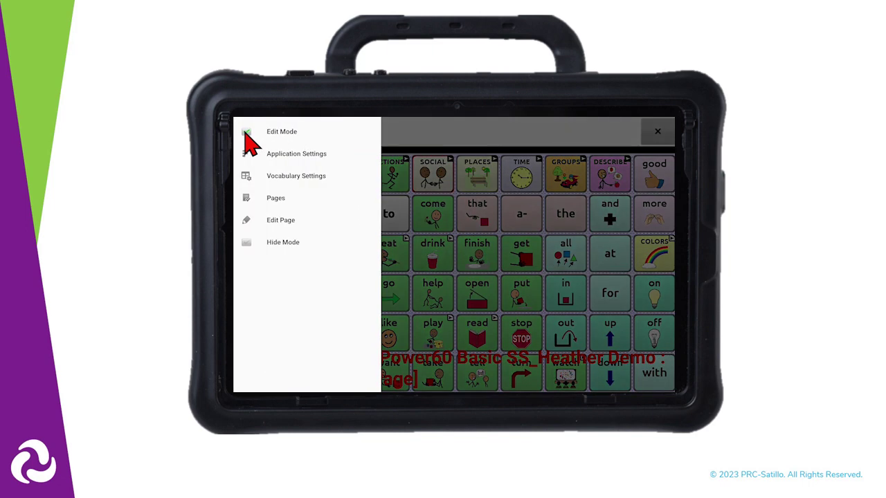
{"action": "left_click", "coordinate": [276, 199]}
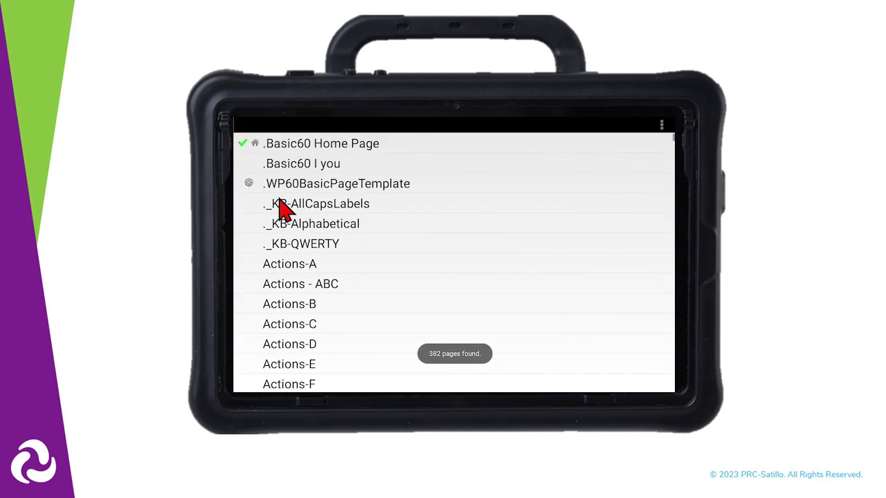
{"action": "left_click", "coordinate": [662, 126]}
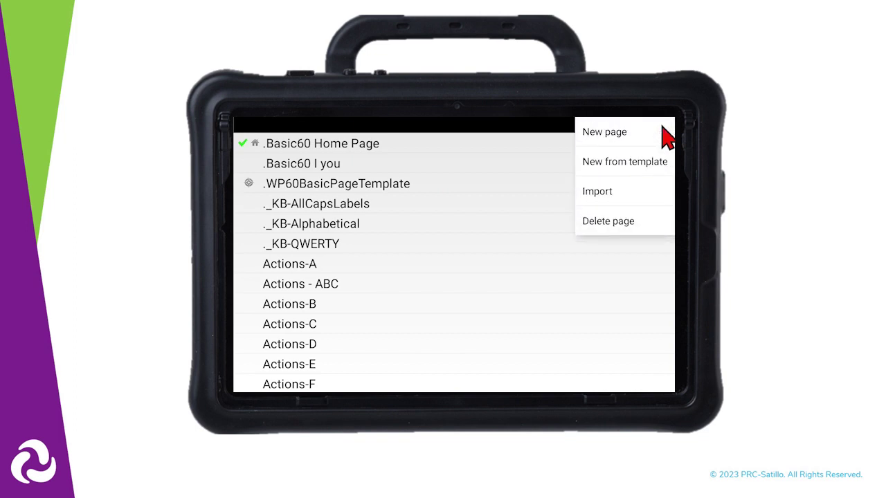
Step: Create and save a new blank 6×10 page named '1favorite things'
{"action": "left_click", "coordinate": [621, 132]}
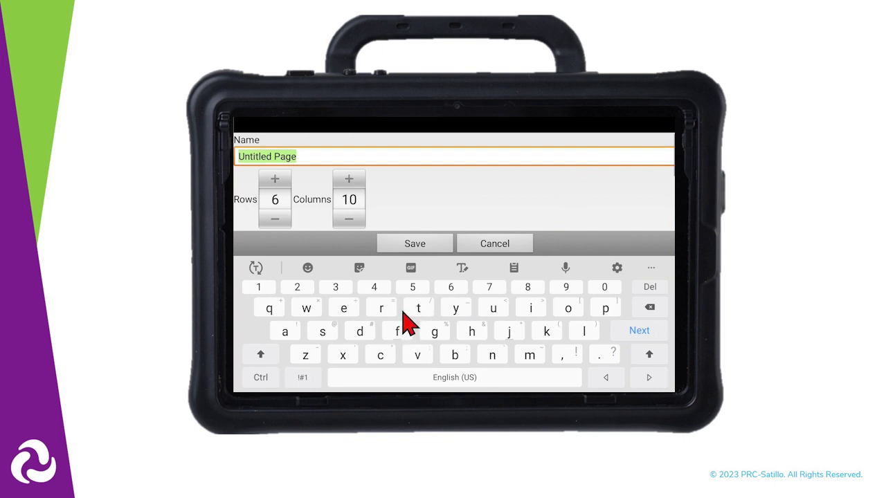
{"action": "left_click", "coordinate": [281, 300]}
{"action": "left_click", "coordinate": [402, 332]}
{"action": "left_click", "coordinate": [289, 331]}
{"action": "left_click", "coordinate": [418, 355]}
{"action": "left_click", "coordinate": [566, 310]}
{"action": "left_click", "coordinate": [384, 309]}
{"action": "left_click", "coordinate": [527, 310]}
{"action": "left_click", "coordinate": [418, 309]}
{"action": "left_click", "coordinate": [344, 309]}
{"action": "left_click", "coordinate": [385, 379]}
{"action": "left_click", "coordinate": [418, 310]}
{"action": "left_click", "coordinate": [471, 332]}
{"action": "left_click", "coordinate": [530, 308]}
{"action": "left_click", "coordinate": [492, 355]}
{"action": "left_click", "coordinate": [435, 332]}
{"action": "left_click", "coordinate": [324, 332]}
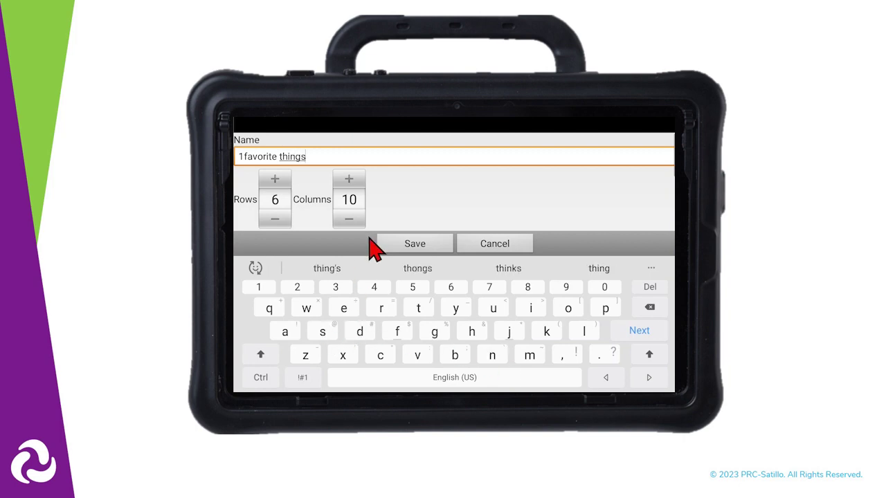
{"action": "left_click", "coordinate": [399, 246]}
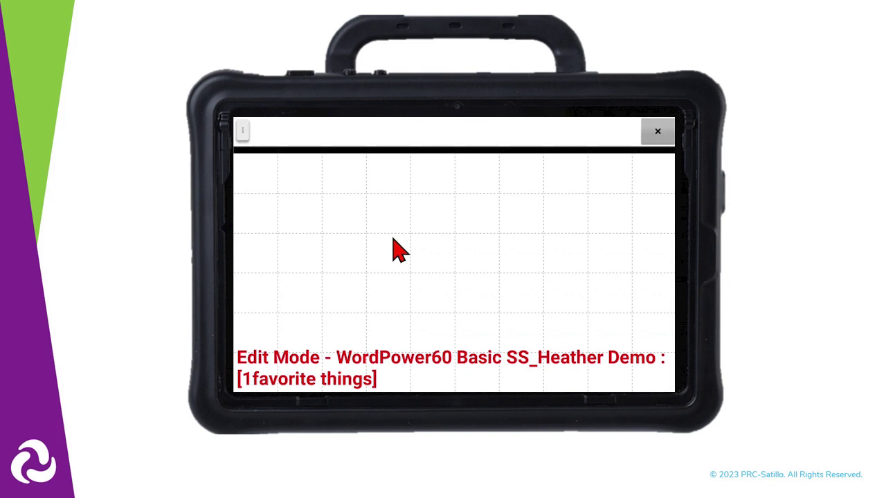
Step: Put the HOME button from the _KB-QWERTY library page into the top-left cell
{"action": "left_click", "coordinate": [261, 178]}
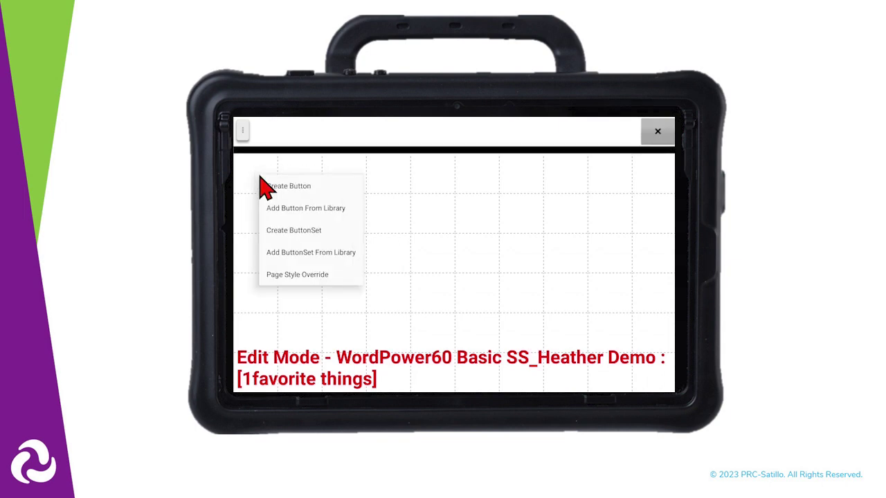
{"action": "left_click", "coordinate": [308, 209]}
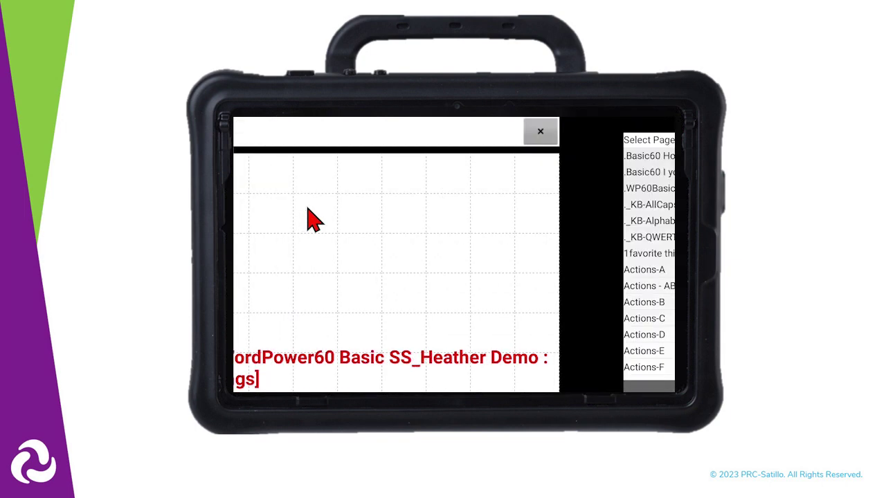
{"action": "left_click", "coordinate": [309, 235]}
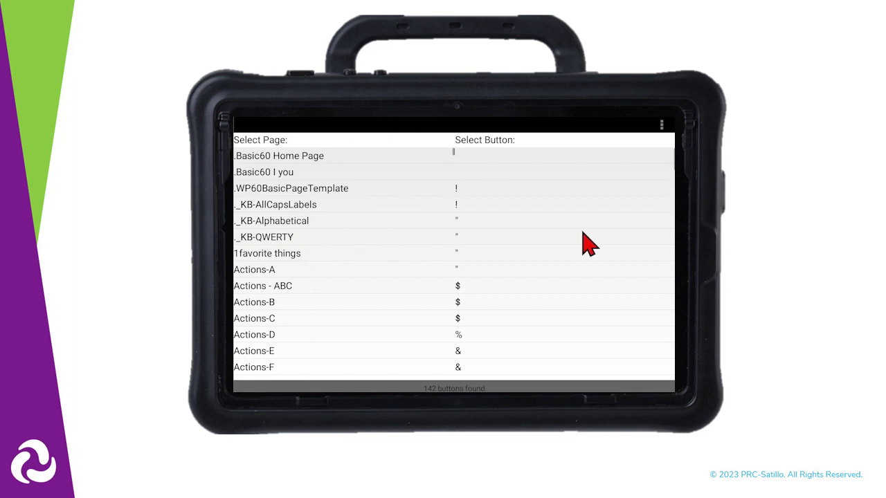
{"action": "scroll", "coordinate": [563, 246], "scroll_direction": "down", "scroll_amount": 6}
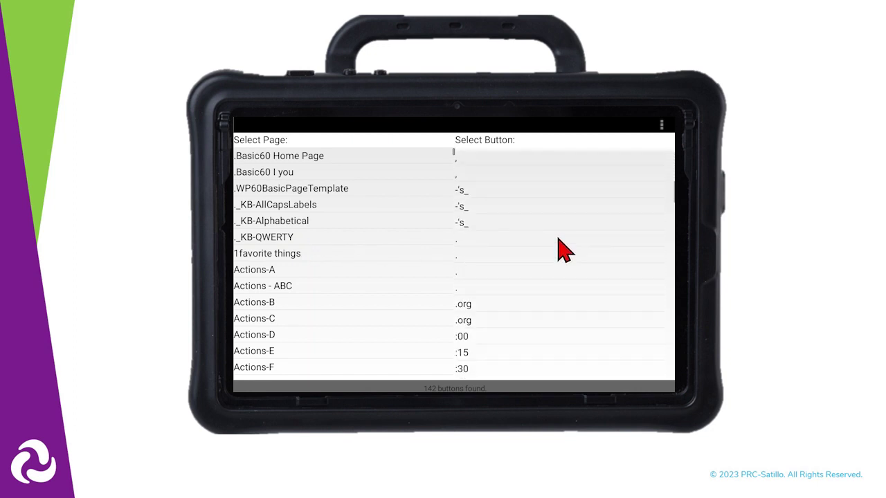
{"action": "scroll", "coordinate": [560, 249], "scroll_direction": "down", "scroll_amount": 4}
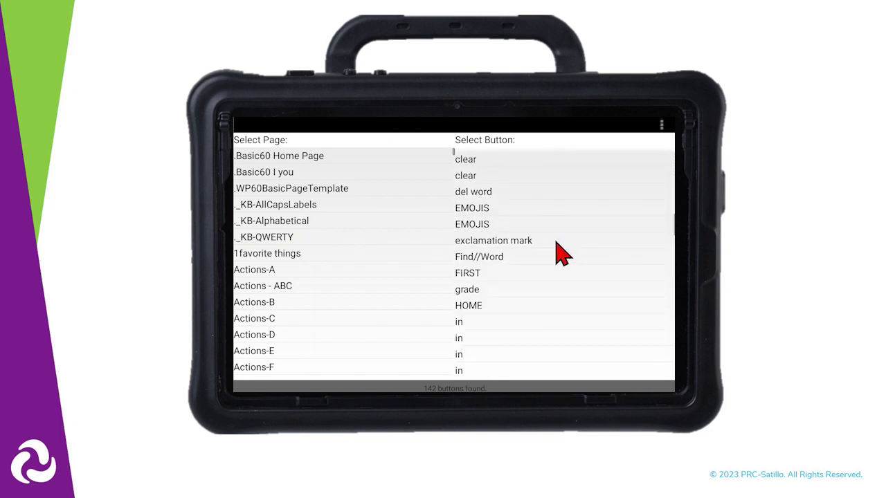
{"action": "left_click", "coordinate": [538, 317]}
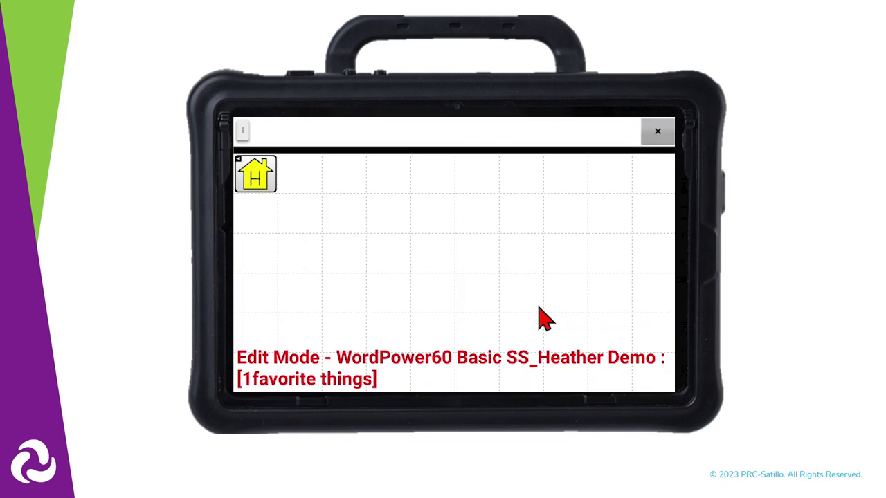
{"action": "left_click", "coordinate": [249, 207]}
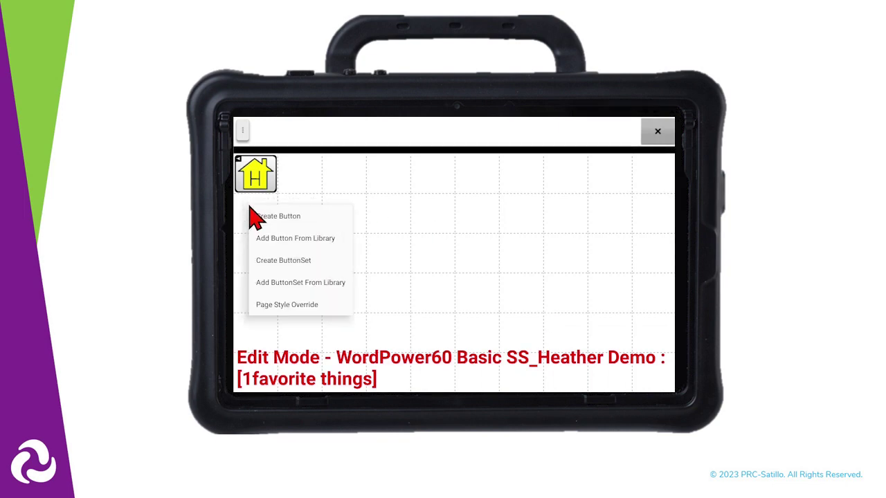
Step: Place the library clear button in the cell directly beneath Home
{"action": "left_click", "coordinate": [313, 239]}
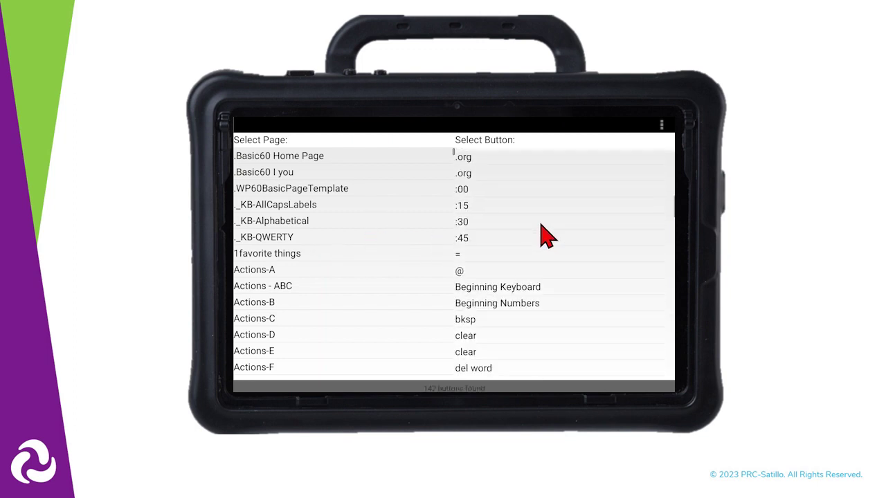
{"action": "scroll", "coordinate": [544, 263], "scroll_direction": "down", "scroll_amount": 1}
{"action": "left_click", "coordinate": [521, 309]}
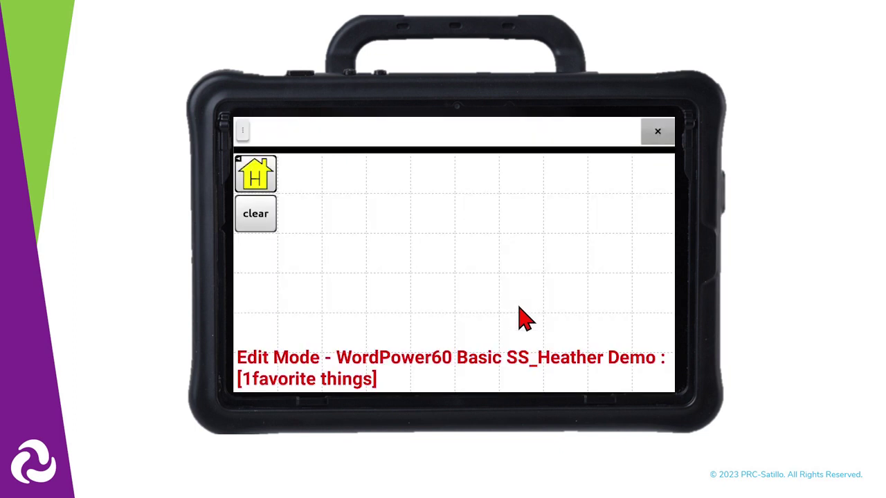
{"action": "left_click", "coordinate": [623, 186]}
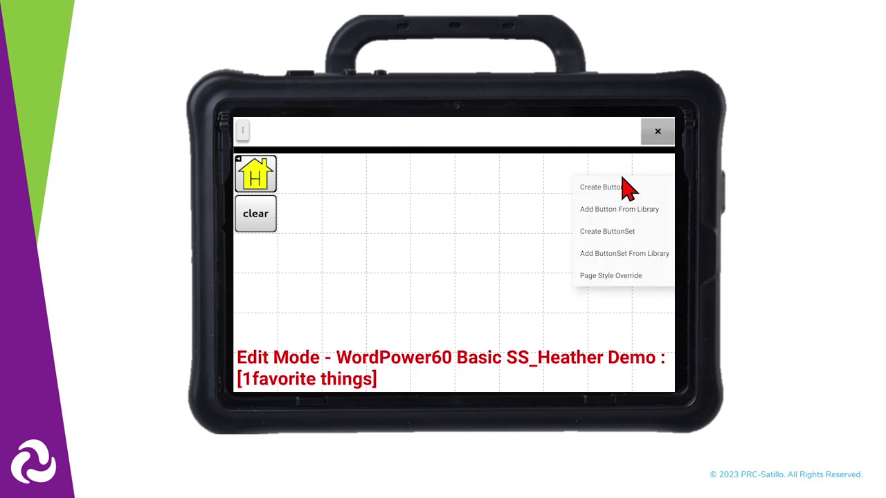
Step: Fill the top-right cell with the PERSONAL QUESTIONS button from the Social library page
{"action": "left_click", "coordinate": [648, 212]}
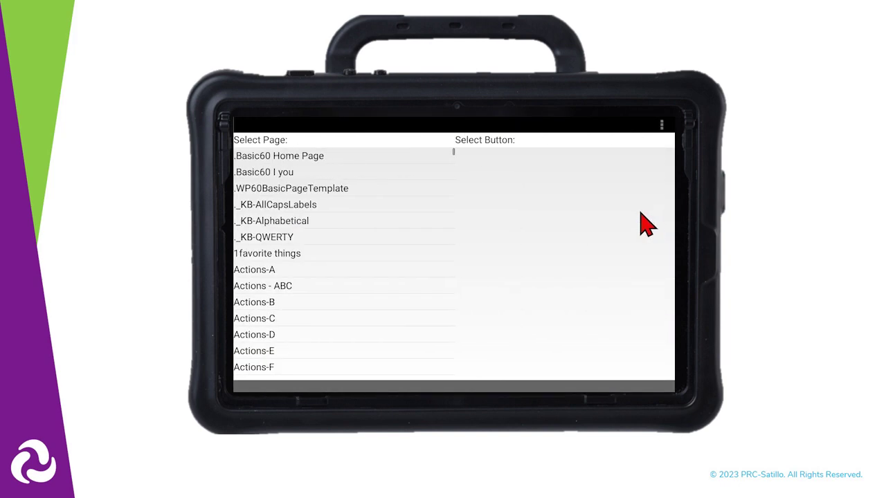
{"action": "scroll", "coordinate": [293, 216], "scroll_direction": "down", "scroll_amount": 15}
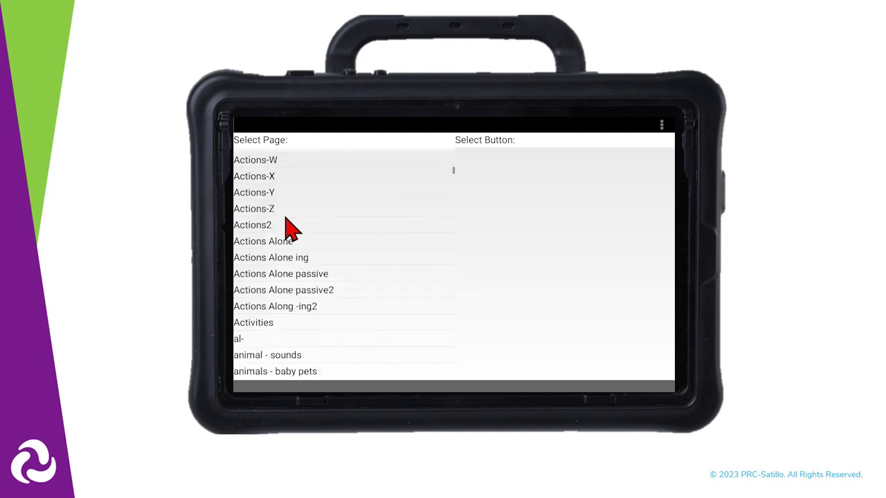
{"action": "scroll", "coordinate": [286, 220], "scroll_direction": "down", "scroll_amount": 15}
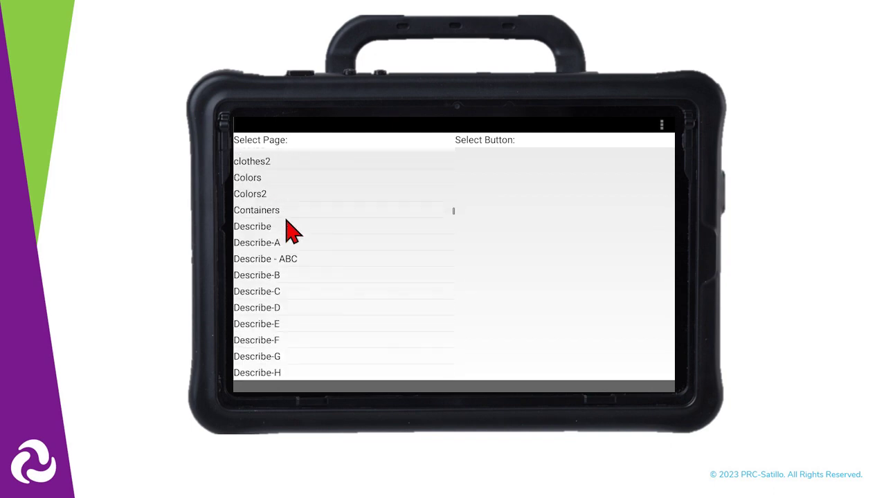
{"action": "scroll", "coordinate": [287, 223], "scroll_direction": "down", "scroll_amount": 20}
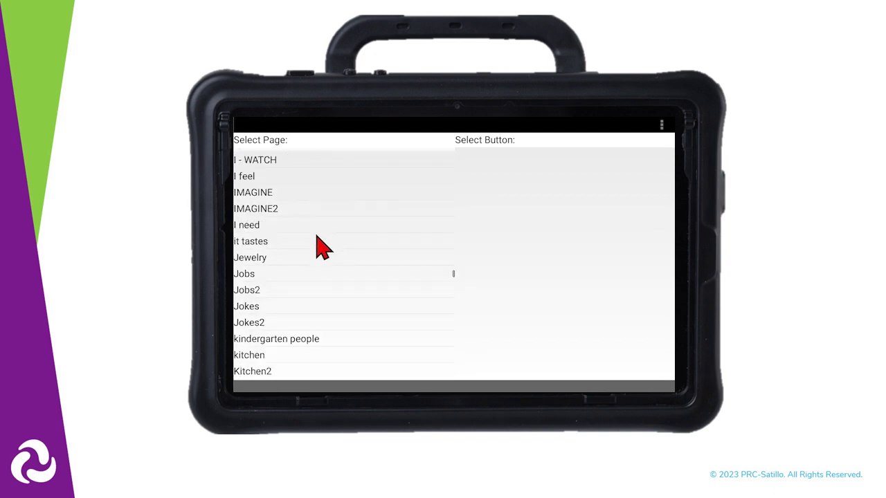
{"action": "scroll", "coordinate": [322, 254], "scroll_direction": "down", "scroll_amount": 20}
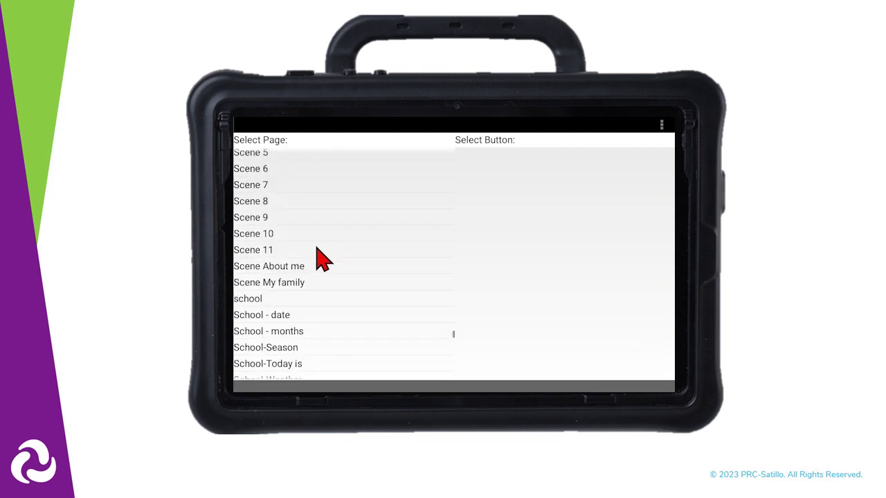
{"action": "scroll", "coordinate": [323, 260], "scroll_direction": "down", "scroll_amount": 5}
{"action": "left_click", "coordinate": [306, 270]}
{"action": "scroll", "coordinate": [547, 261], "scroll_direction": "down", "scroll_amount": 10}
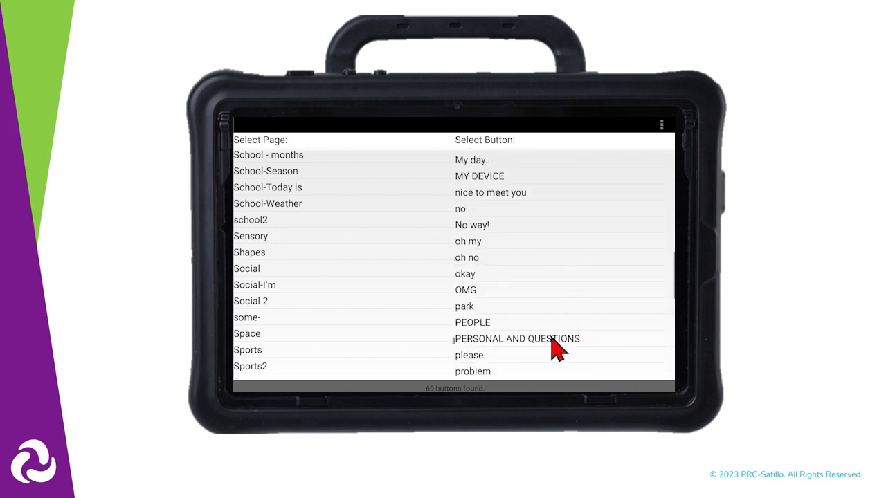
{"action": "left_click", "coordinate": [557, 339]}
{"action": "right_click", "coordinate": [346, 228]}
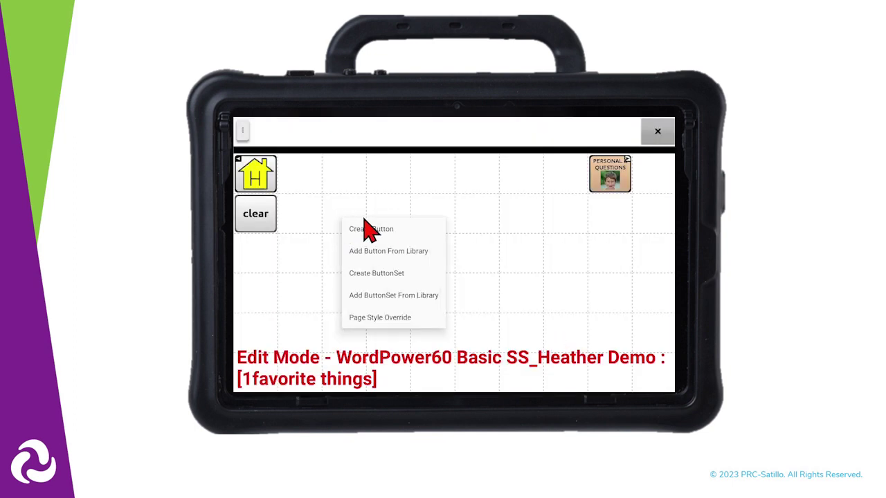
Step: Create a 'blocks' button with message 'play with blocks.' and search symbols for blocks
{"action": "left_click", "coordinate": [371, 229]}
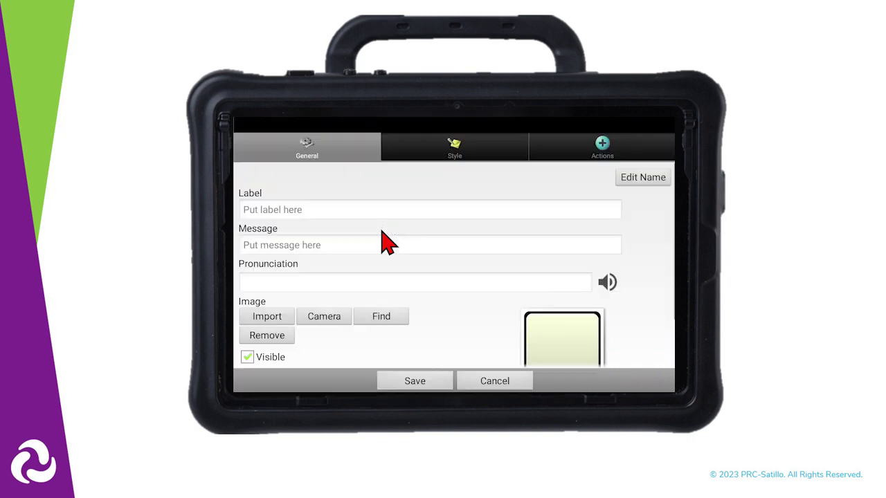
{"action": "left_click", "coordinate": [328, 210]}
{"action": "type", "text": "blocks"}
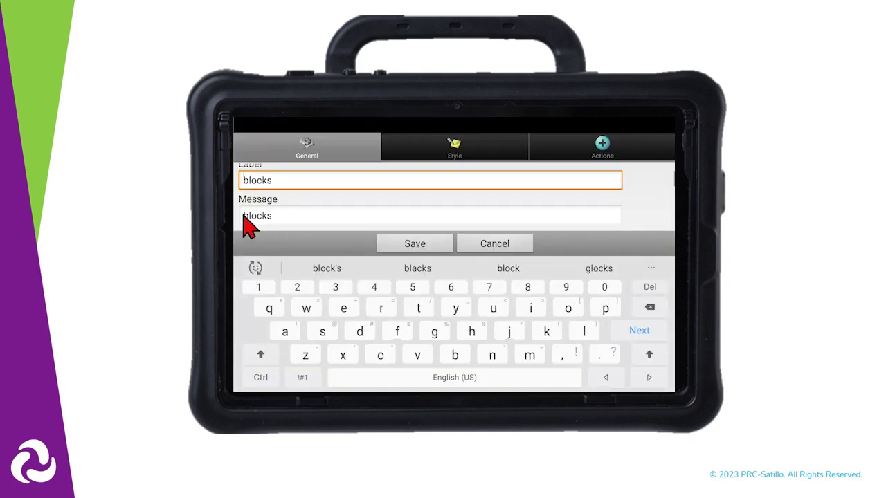
{"action": "left_click", "coordinate": [246, 216]}
{"action": "left_click", "coordinate": [244, 216]}
{"action": "type", "text": "pl"}
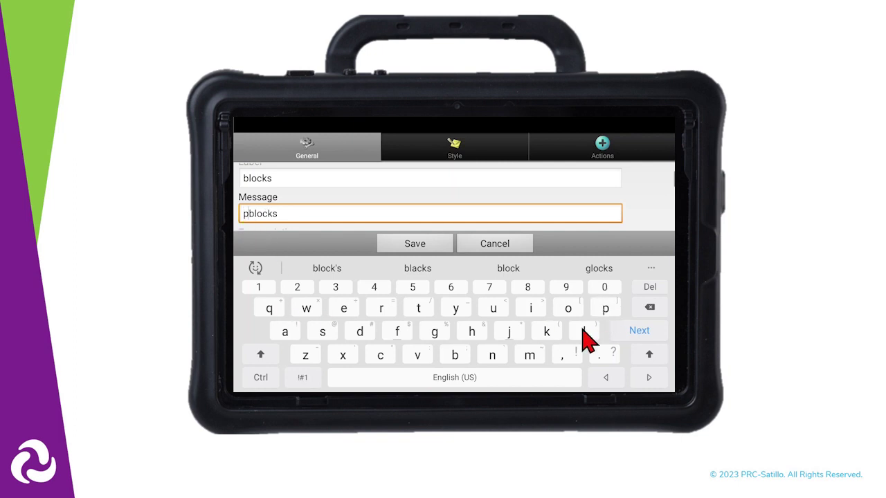
{"action": "type", "text": "ay w"}
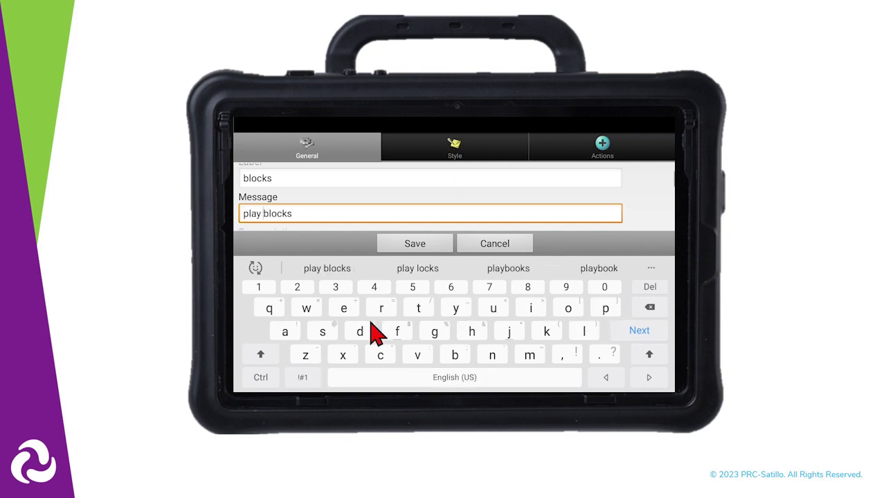
{"action": "type", "text": "ith blocks"}
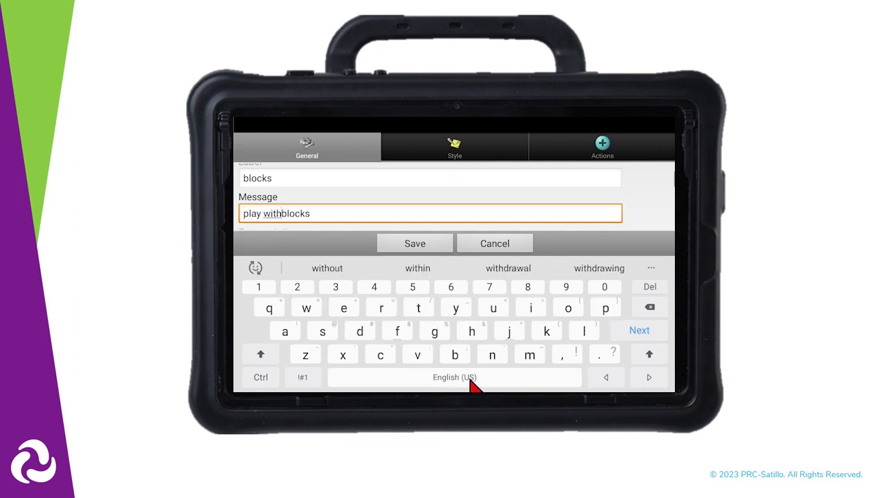
{"action": "type", "text": "."}
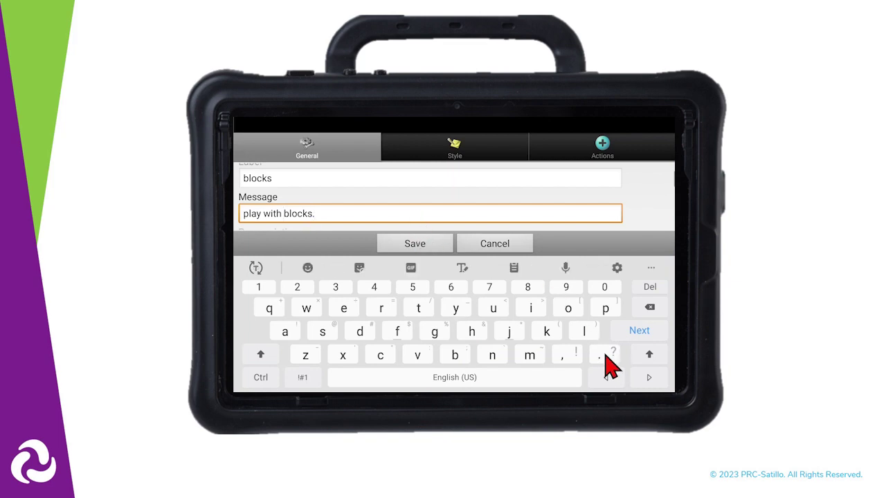
{"action": "scroll", "coordinate": [651, 217], "scroll_direction": "down", "scroll_amount": 5}
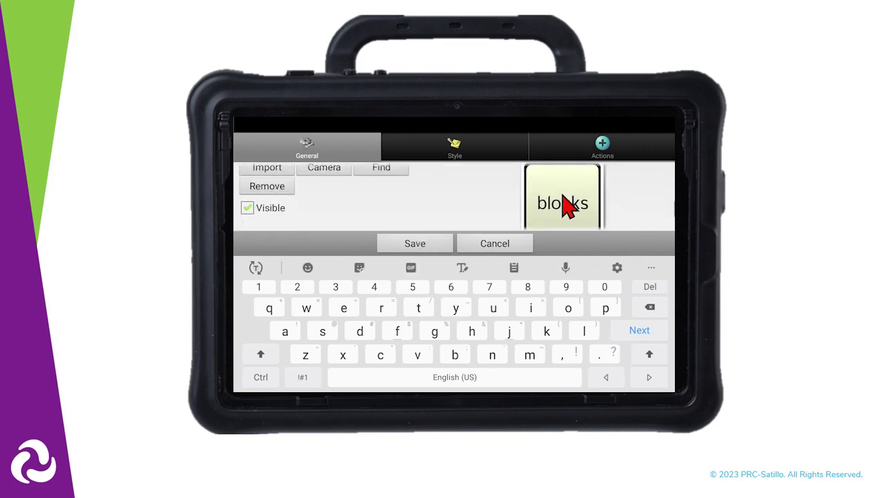
{"action": "left_click", "coordinate": [398, 173]}
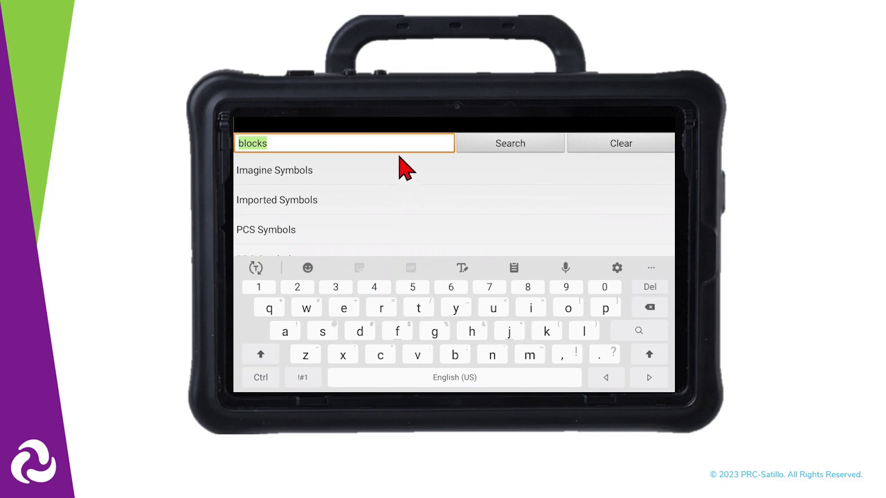
Step: Give the blocks button the SymbolStix blocks symbol, save it, and turn Edit Mode off
{"action": "left_click", "coordinate": [509, 148]}
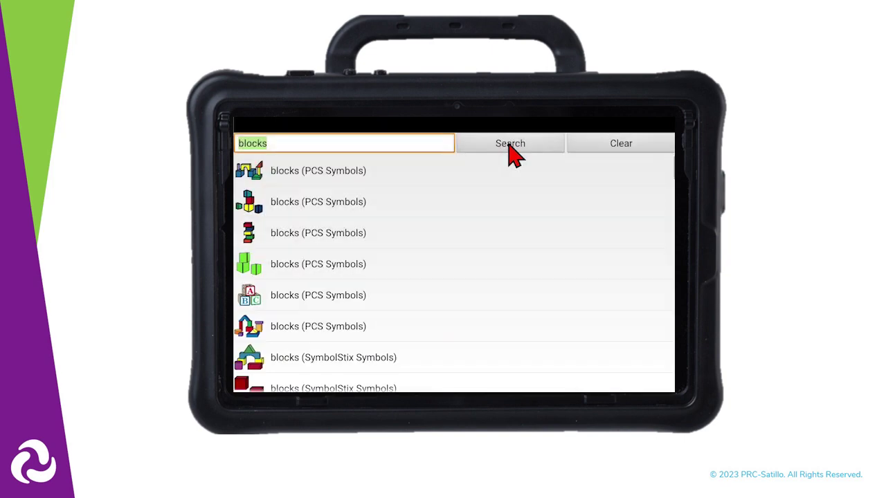
{"action": "scroll", "coordinate": [443, 267], "scroll_direction": "down", "scroll_amount": 3}
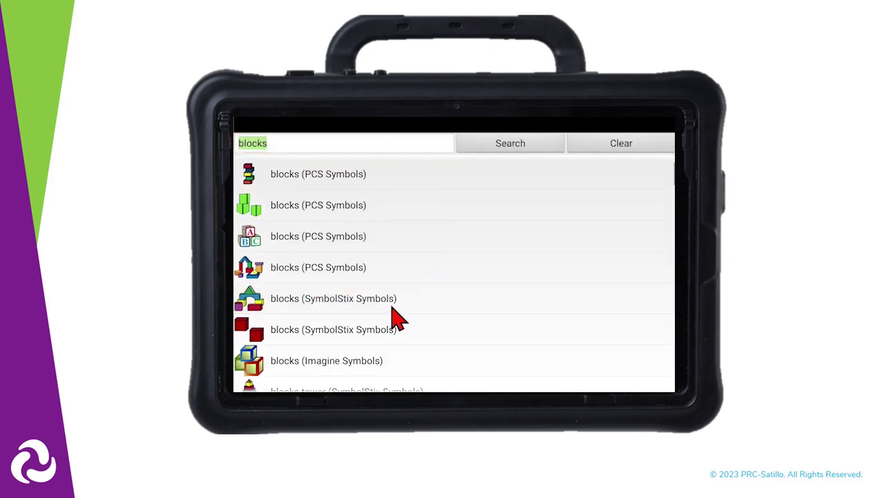
{"action": "left_click", "coordinate": [389, 302]}
{"action": "left_click", "coordinate": [438, 381]}
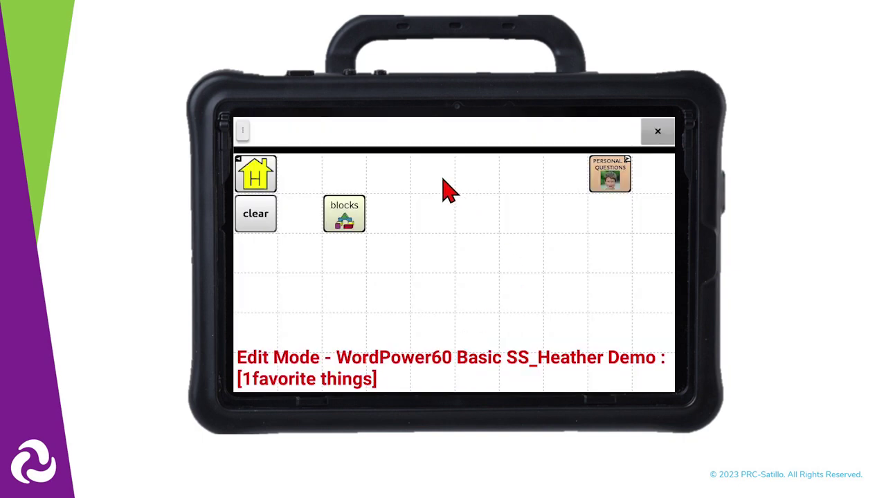
{"action": "left_click", "coordinate": [244, 131]}
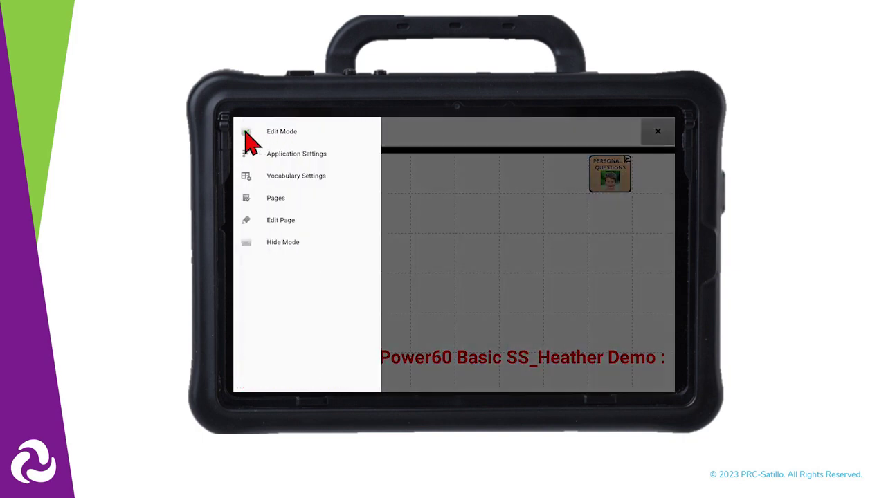
{"action": "left_click", "coordinate": [246, 135]}
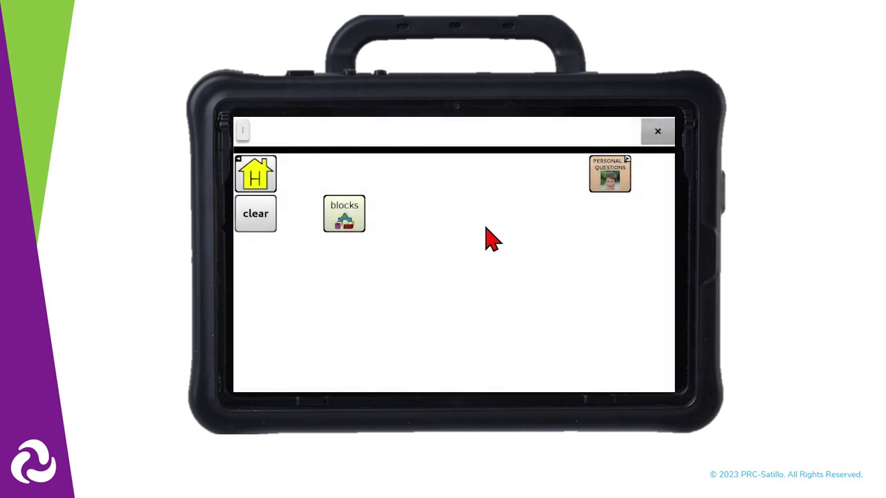
Step: Go to the Personal & Questions page, re-enable Edit Mode, and select the I like to button
{"action": "left_click", "coordinate": [608, 180]}
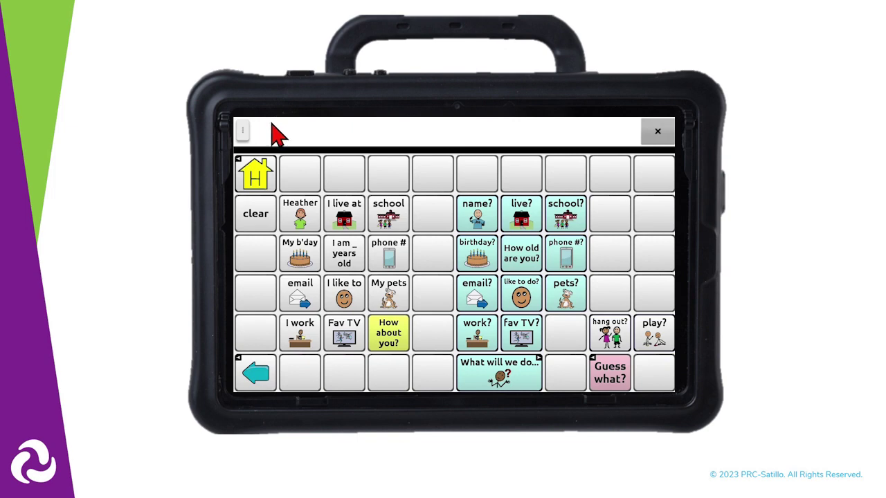
{"action": "left_click", "coordinate": [245, 135]}
{"action": "left_click", "coordinate": [251, 135]}
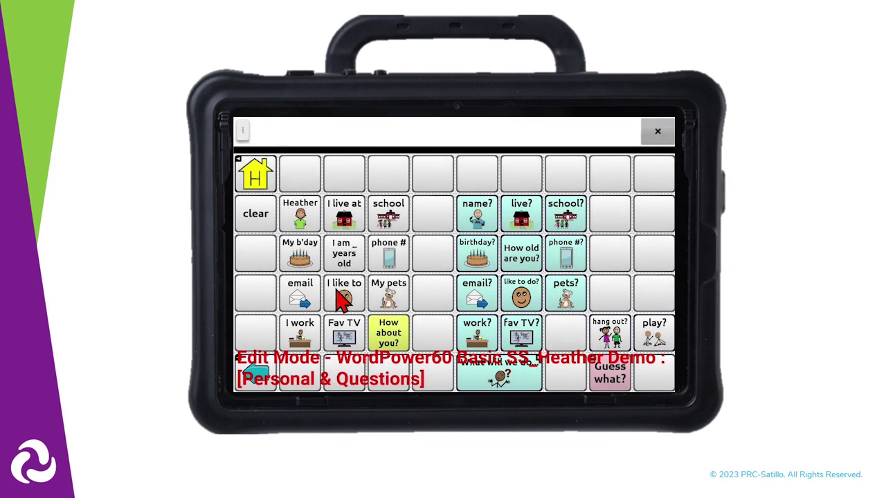
{"action": "left_click", "coordinate": [337, 290]}
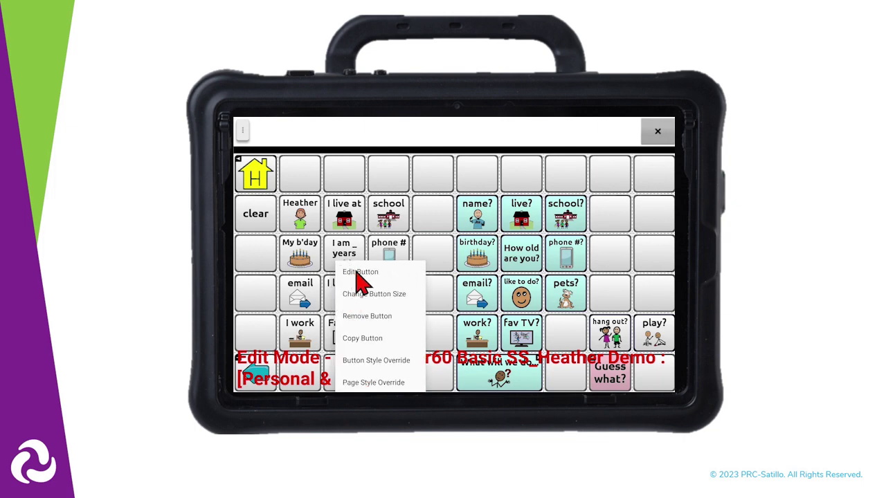
Step: Add a Navigate action to the I like to button targeting the 1favorite things page
{"action": "left_click", "coordinate": [358, 272]}
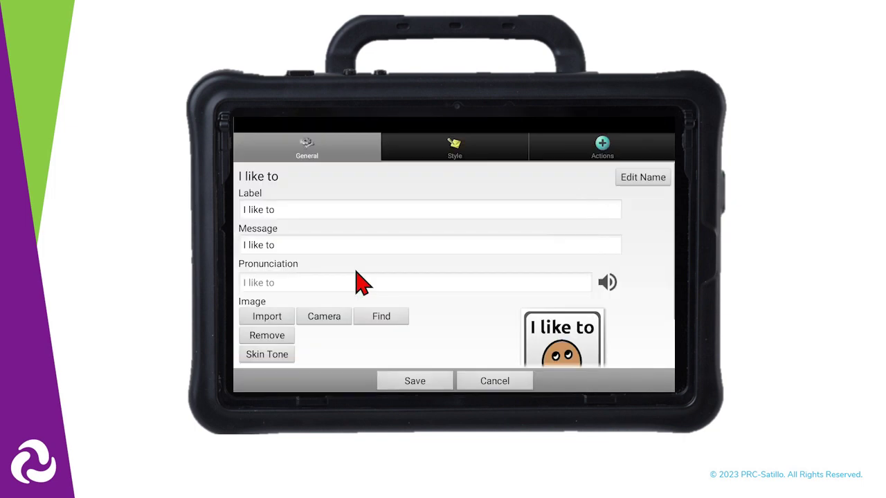
{"action": "left_click", "coordinate": [592, 148]}
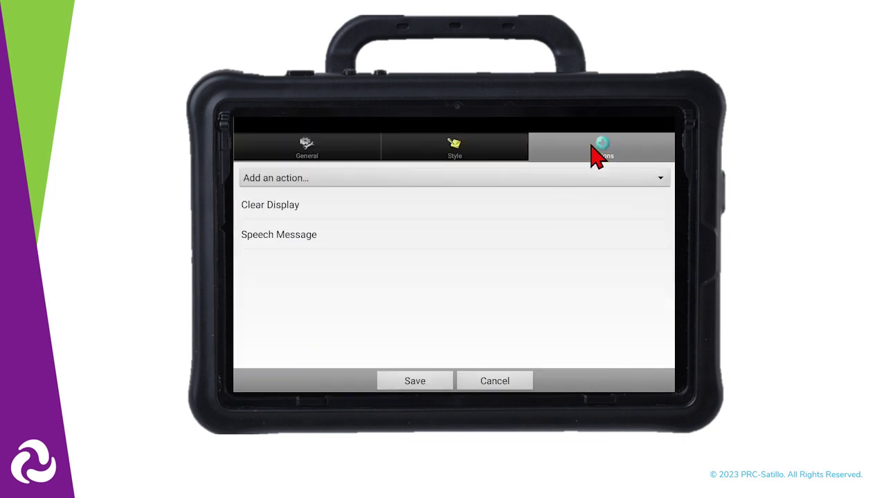
{"action": "left_click", "coordinate": [580, 181]}
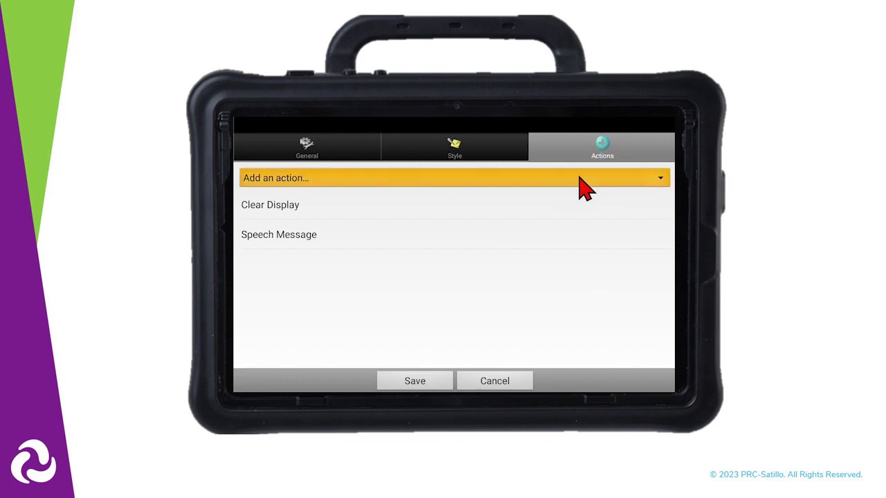
{"action": "scroll", "coordinate": [466, 233], "scroll_direction": "down", "scroll_amount": 6}
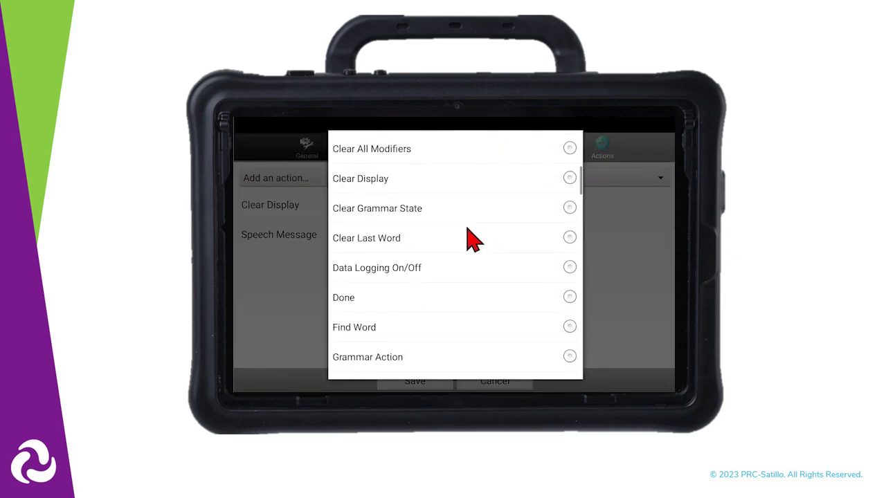
{"action": "left_click", "coordinate": [475, 244]}
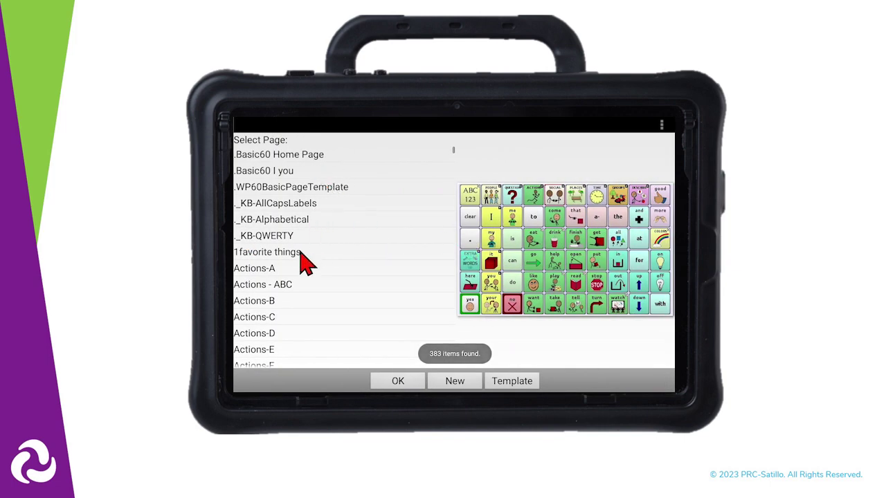
{"action": "left_click", "coordinate": [263, 253]}
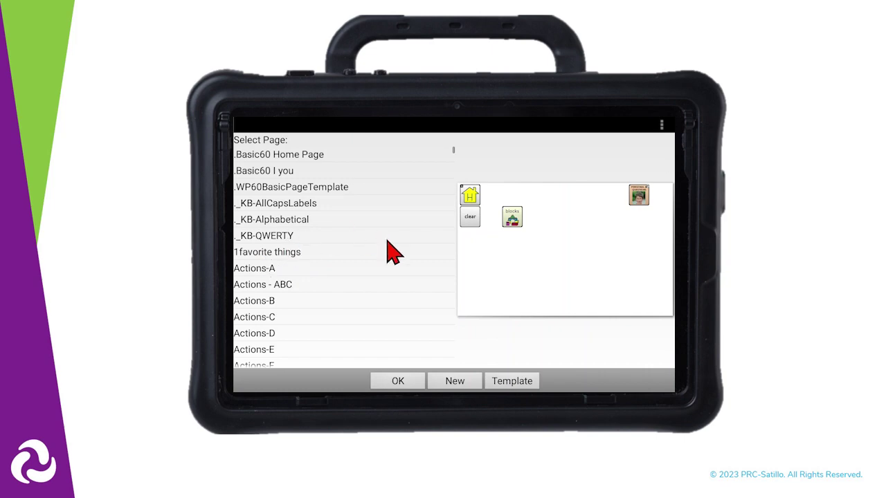
{"action": "left_click", "coordinate": [404, 381]}
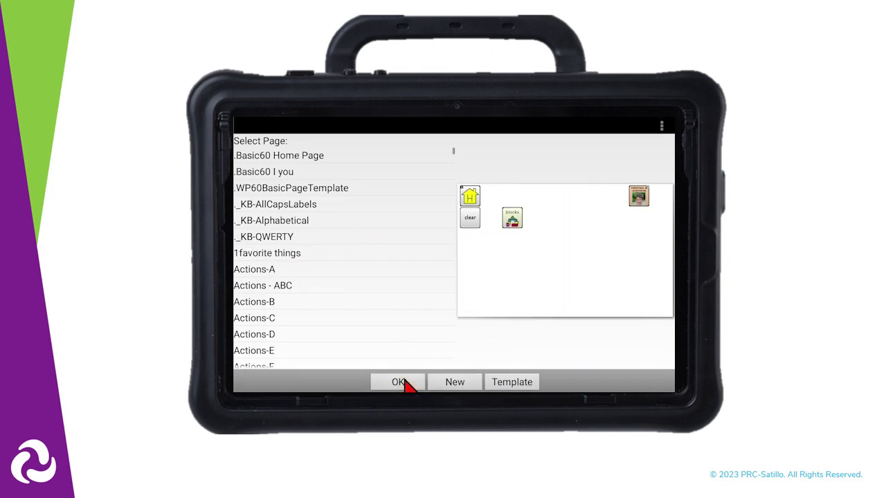
Step: Save the I like to link, leave Edit Mode, and test it by building 'I like to play with blocks.'
{"action": "left_click", "coordinate": [405, 381]}
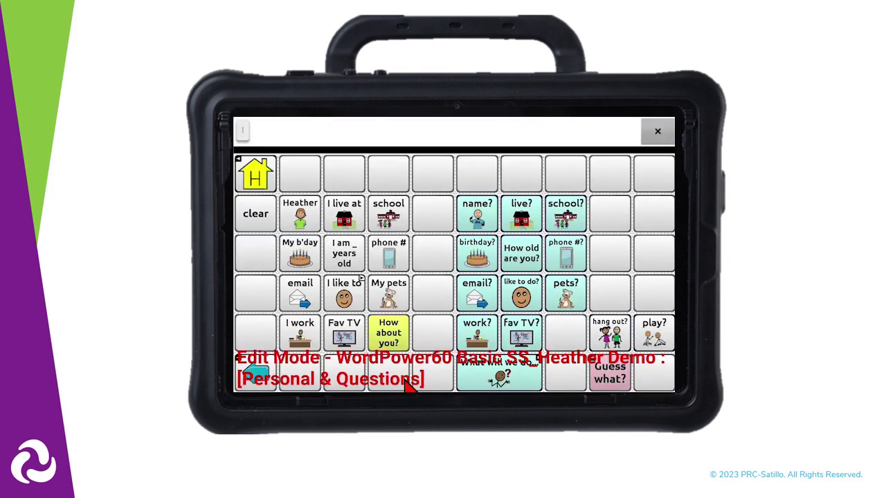
{"action": "left_click", "coordinate": [242, 130]}
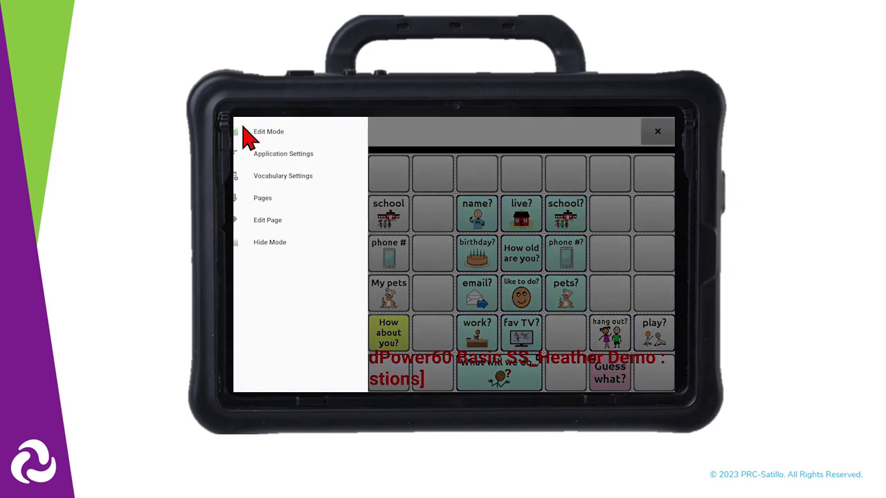
{"action": "left_click", "coordinate": [246, 133]}
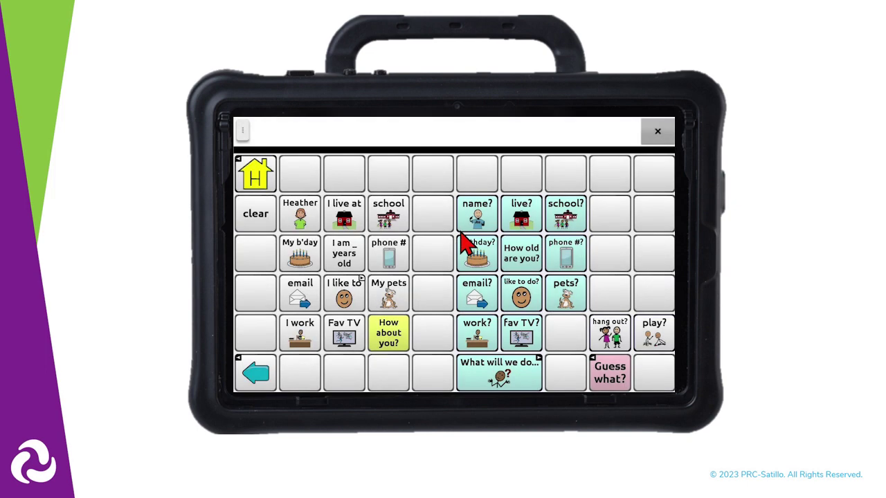
{"action": "left_click", "coordinate": [349, 298]}
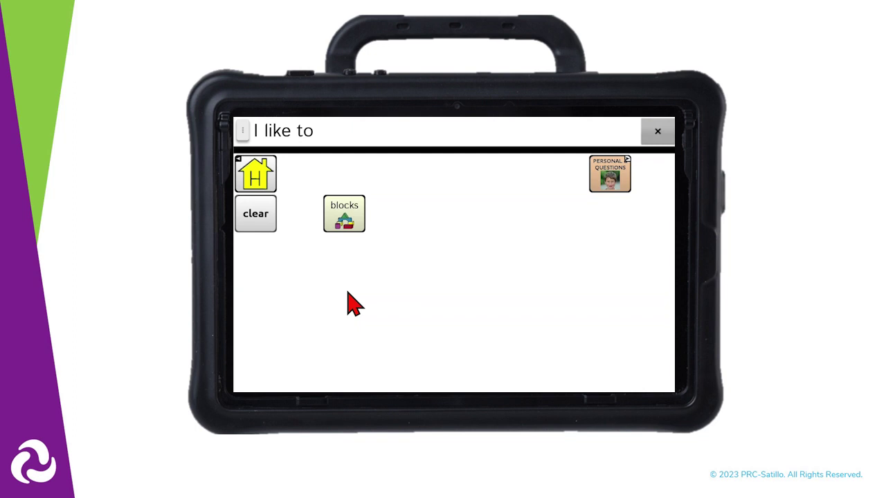
{"action": "left_click", "coordinate": [355, 223]}
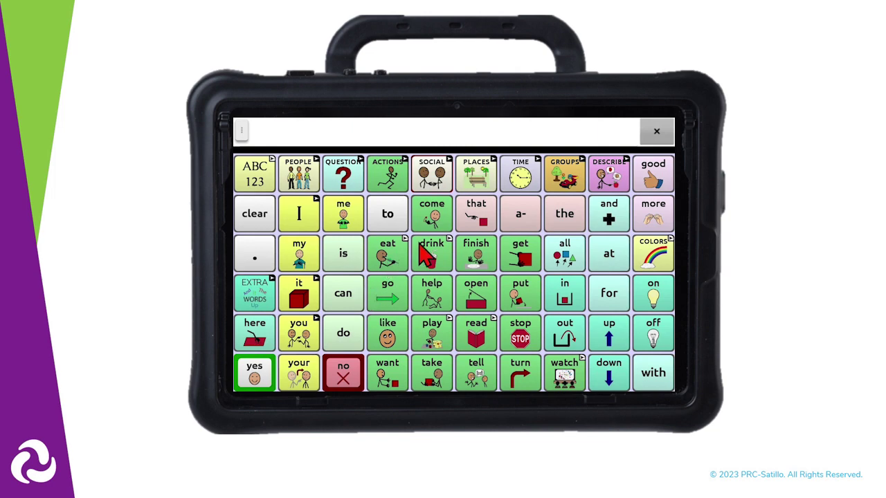
Step: Open the TV/MOVIES vocabulary page from Groups and switch into Edit Mode
{"action": "left_click", "coordinate": [573, 181]}
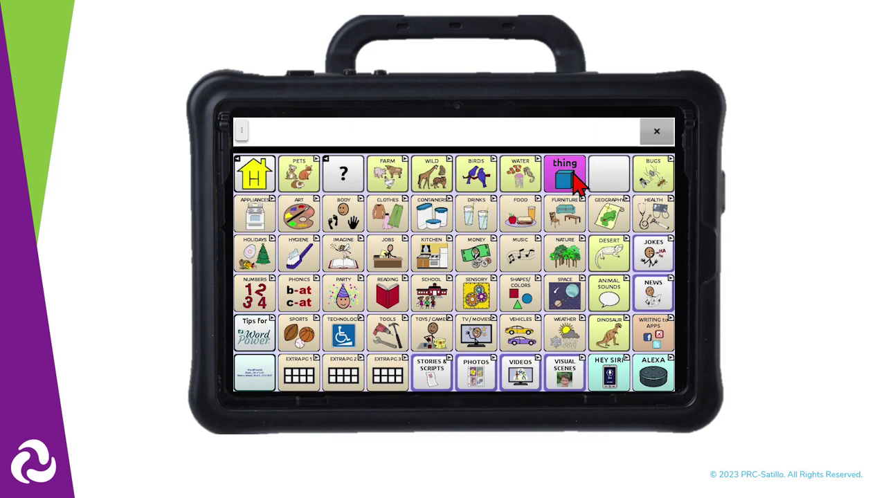
{"action": "left_click", "coordinate": [481, 339]}
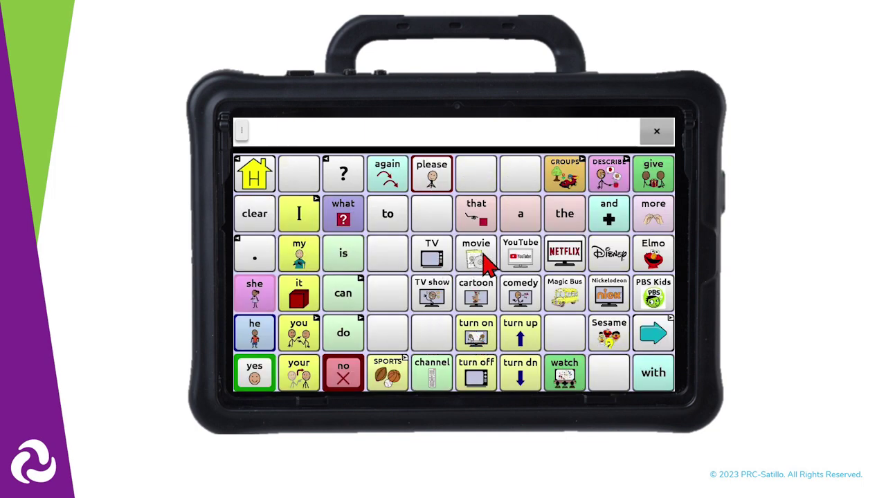
{"action": "left_click", "coordinate": [243, 131]}
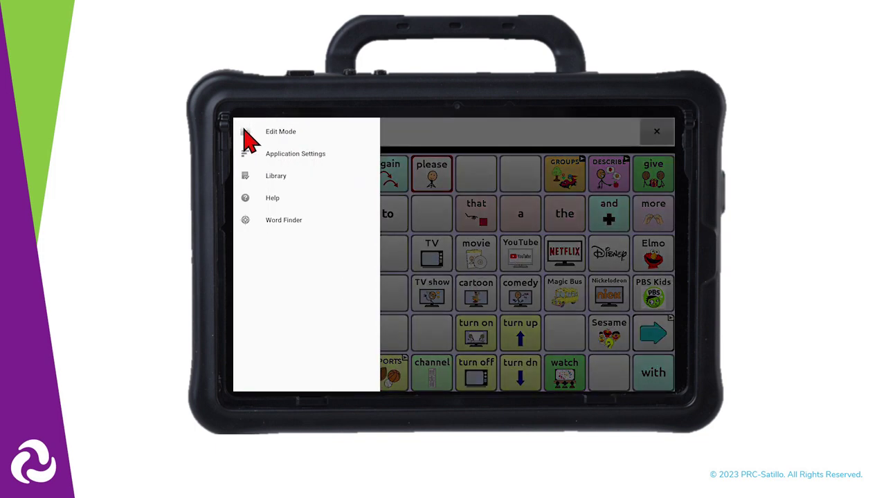
{"action": "left_click", "coordinate": [270, 131]}
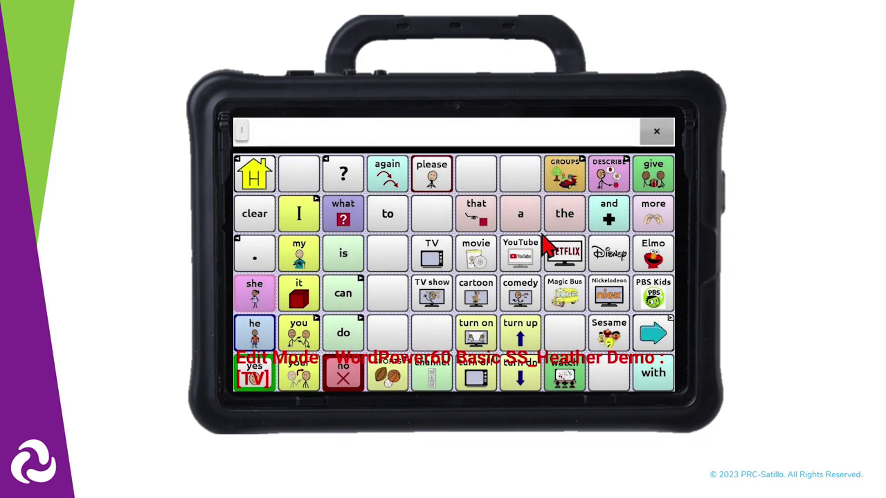
Step: Add a Navigate action to the YouTube button's actions
{"action": "left_click", "coordinate": [528, 254]}
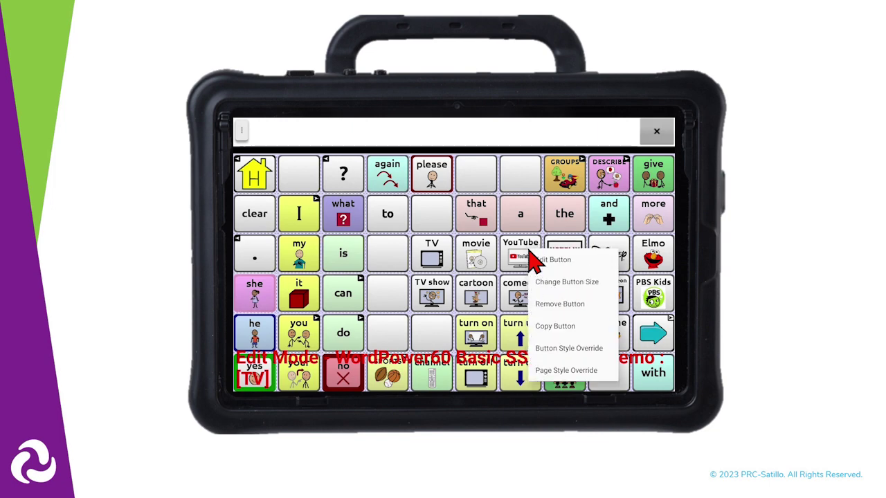
{"action": "left_click", "coordinate": [545, 261]}
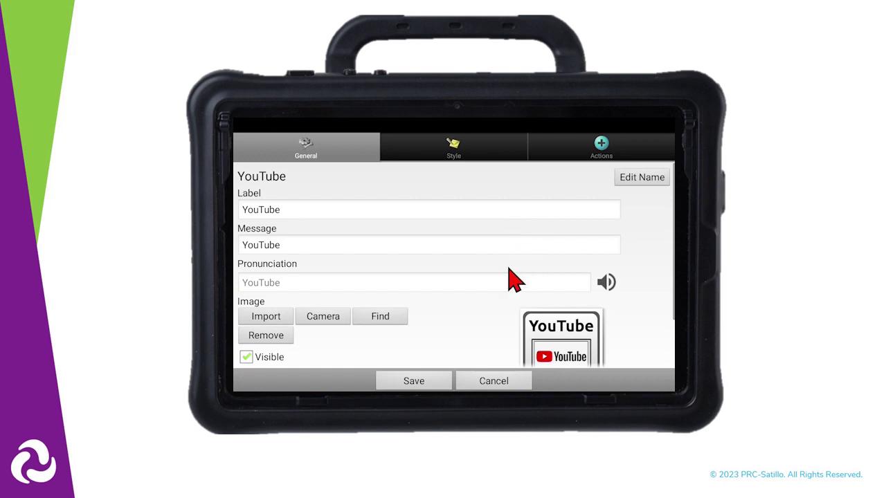
{"action": "left_click", "coordinate": [599, 149]}
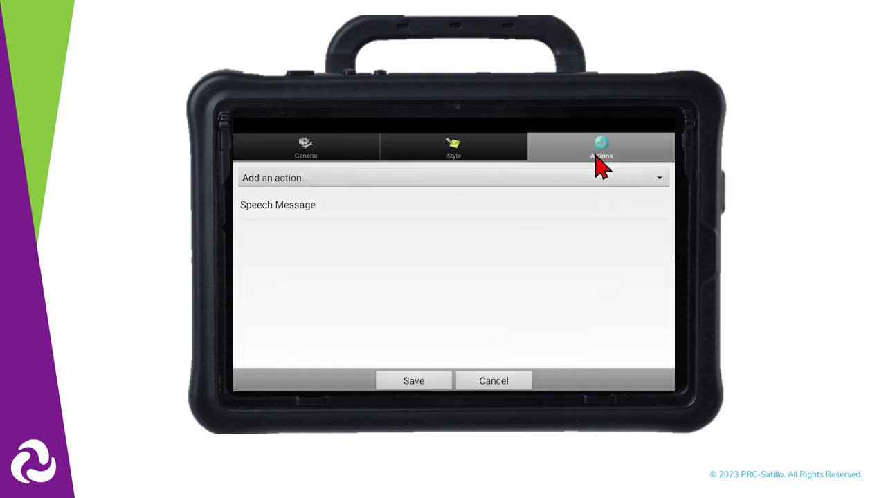
{"action": "left_click", "coordinate": [527, 181]}
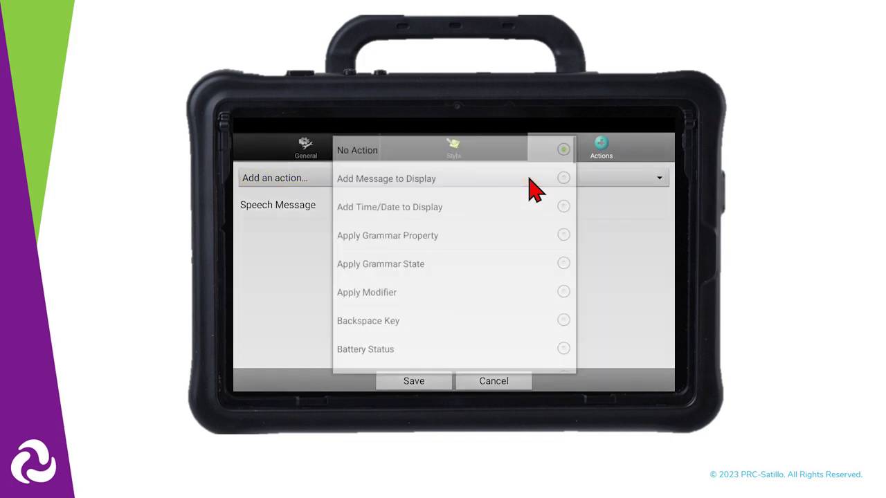
{"action": "scroll", "coordinate": [490, 201], "scroll_direction": "down", "scroll_amount": 10}
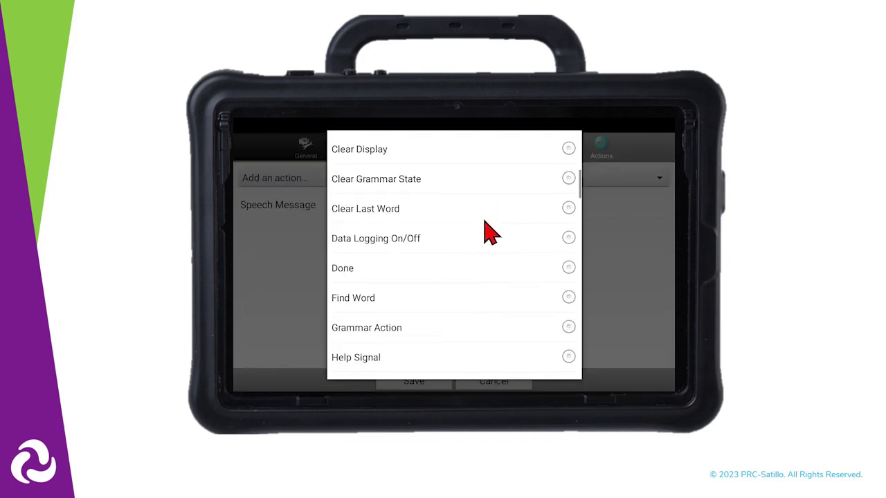
{"action": "left_click", "coordinate": [440, 303]}
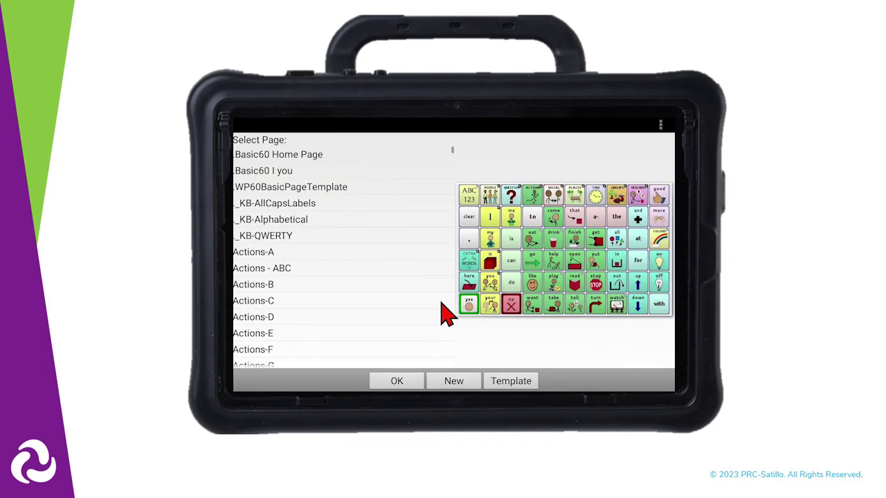
Step: Link the YouTube button to a new 'youtube channels' page from WP60BasicPageTemplate and save
{"action": "left_click", "coordinate": [420, 193]}
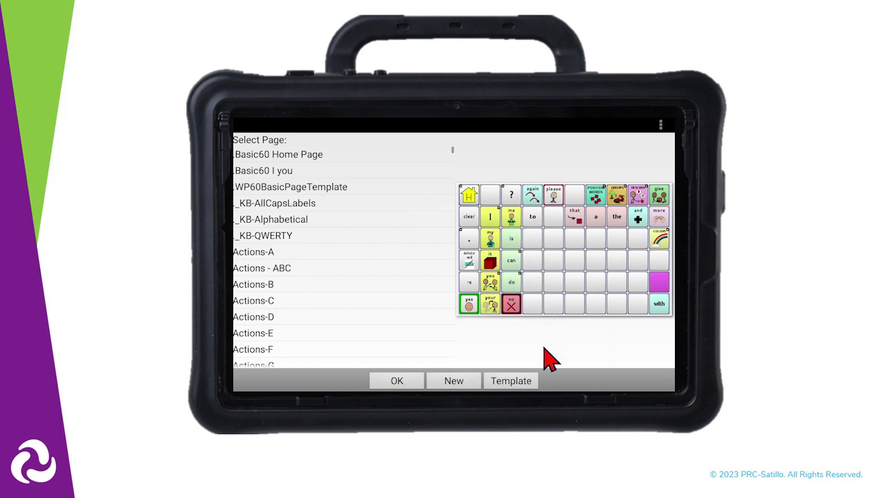
{"action": "left_click", "coordinate": [512, 381]}
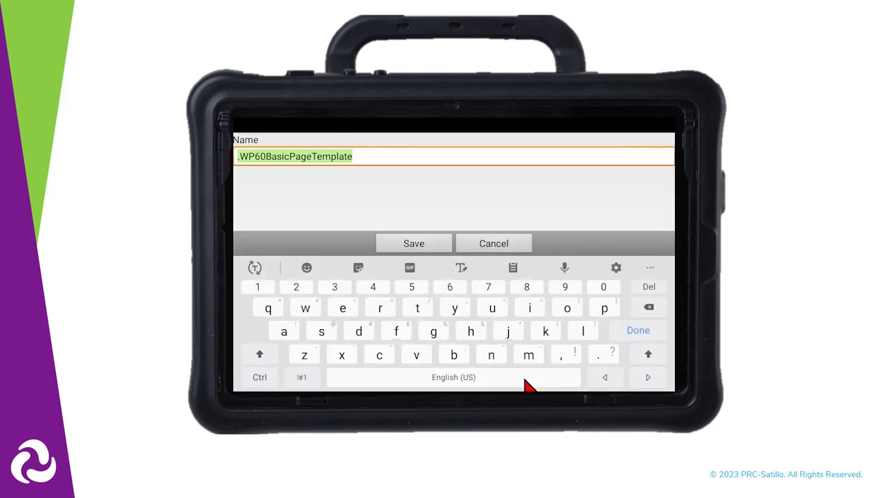
{"action": "left_click", "coordinate": [454, 307]}
{"action": "left_click", "coordinate": [567, 308]}
{"action": "left_click", "coordinate": [492, 308]}
{"action": "left_click", "coordinate": [417, 308]}
{"action": "left_click", "coordinate": [492, 308]}
{"action": "left_click", "coordinate": [454, 355]}
{"action": "left_click", "coordinate": [343, 307]}
{"action": "left_click", "coordinate": [367, 377]}
{"action": "left_click", "coordinate": [379, 355]}
{"action": "left_click", "coordinate": [462, 336]}
{"action": "left_click", "coordinate": [283, 331]}
{"action": "left_click", "coordinate": [491, 355]}
{"action": "left_click", "coordinate": [491, 355]}
{"action": "left_click", "coordinate": [342, 308]}
{"action": "left_click", "coordinate": [583, 332]}
{"action": "left_click", "coordinate": [327, 331]}
{"action": "left_click", "coordinate": [408, 243]}
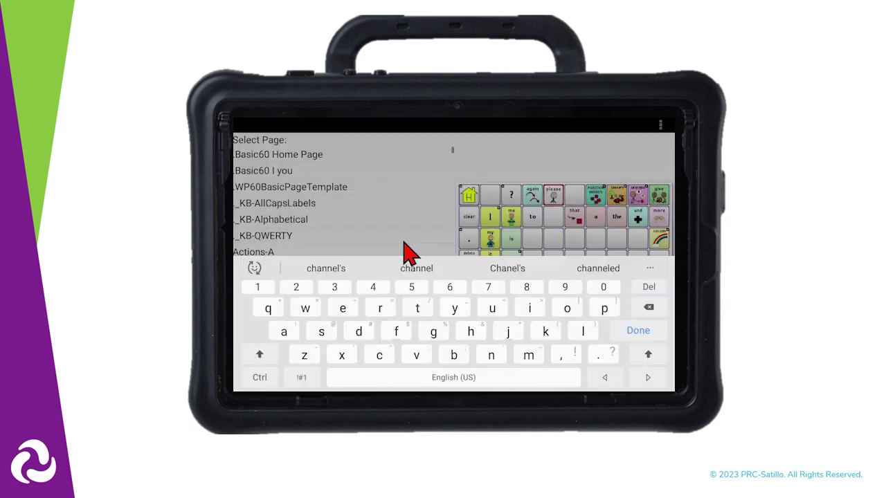
{"action": "left_click", "coordinate": [414, 381]}
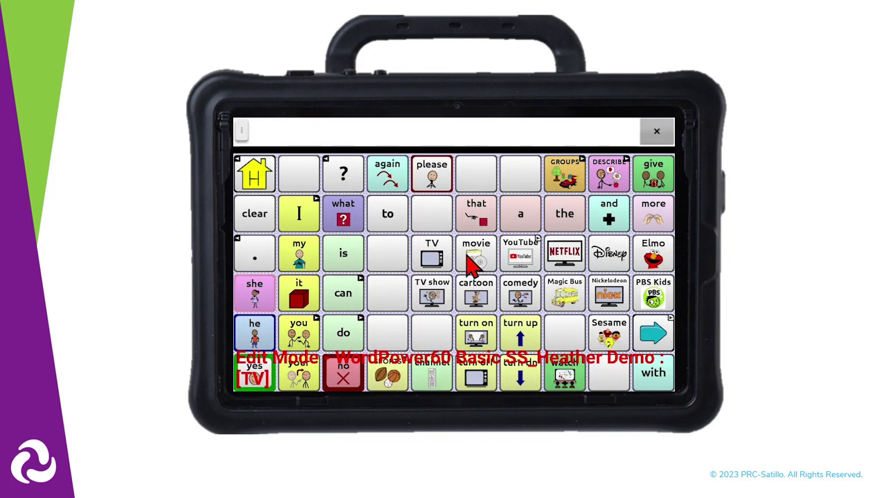
Step: On the youtube channels page, label an empty button 'Paw Patrol'
{"action": "left_click", "coordinate": [520, 251]}
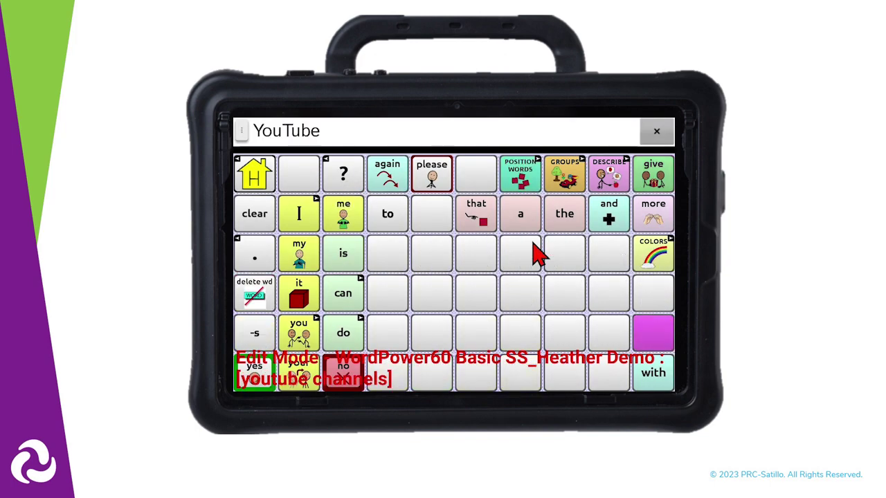
{"action": "left_click", "coordinate": [436, 273]}
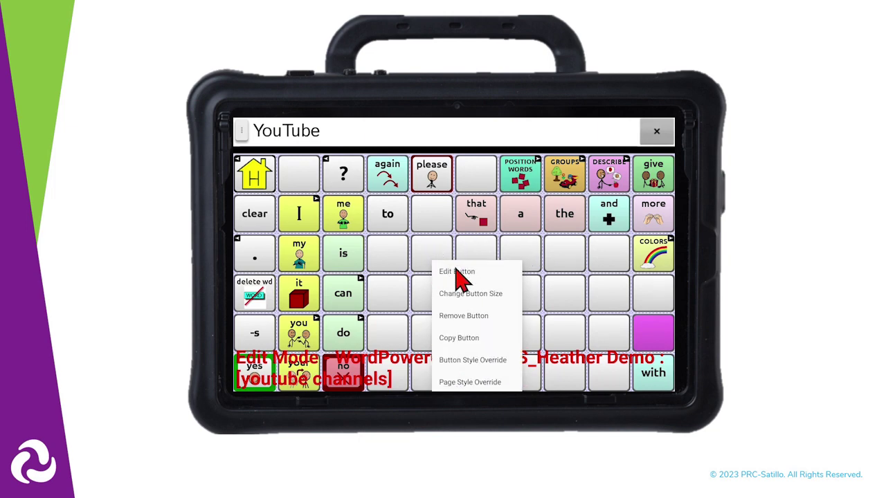
{"action": "left_click", "coordinate": [458, 274]}
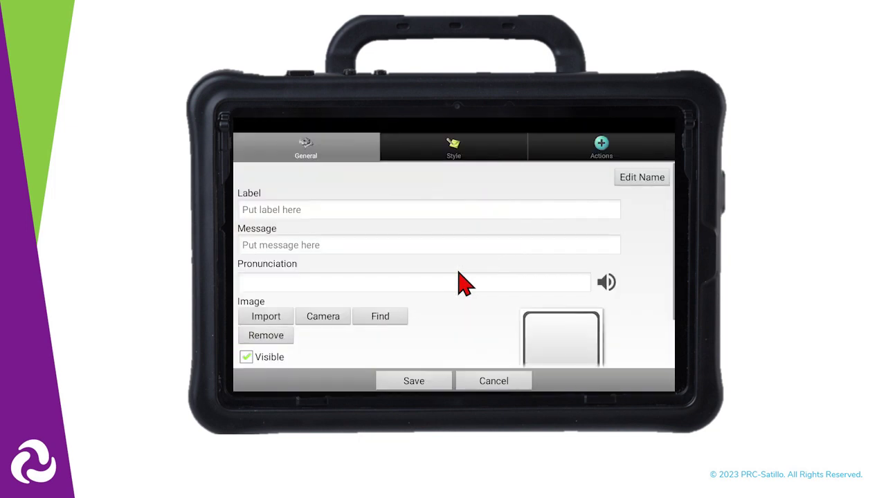
{"action": "left_click", "coordinate": [439, 211]}
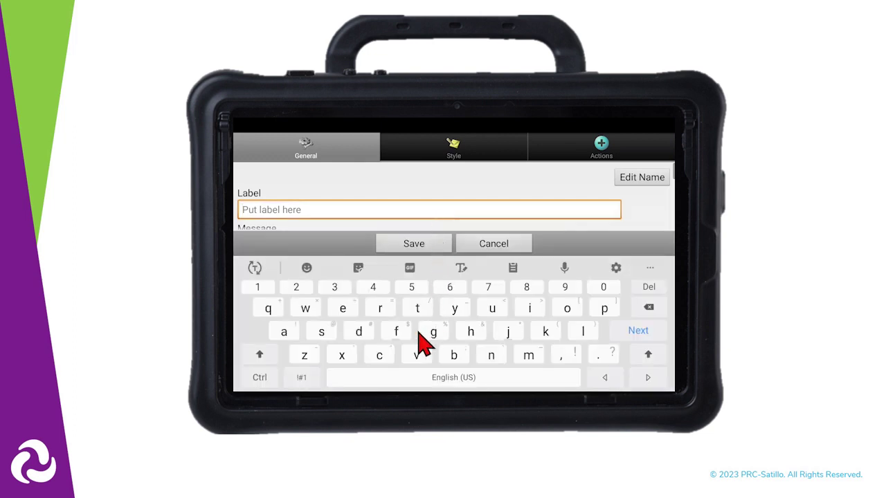
{"action": "left_click", "coordinate": [259, 354]}
{"action": "left_click", "coordinate": [604, 308]}
{"action": "left_click", "coordinate": [283, 331]}
{"action": "left_click", "coordinate": [305, 308]}
{"action": "left_click", "coordinate": [387, 377]}
{"action": "left_click", "coordinate": [648, 354]}
{"action": "left_click", "coordinate": [603, 308]}
{"action": "left_click", "coordinate": [284, 332]}
{"action": "left_click", "coordinate": [417, 308]}
{"action": "left_click", "coordinate": [380, 308]}
{"action": "left_click", "coordinate": [566, 308]}
{"action": "left_click", "coordinate": [584, 332]}
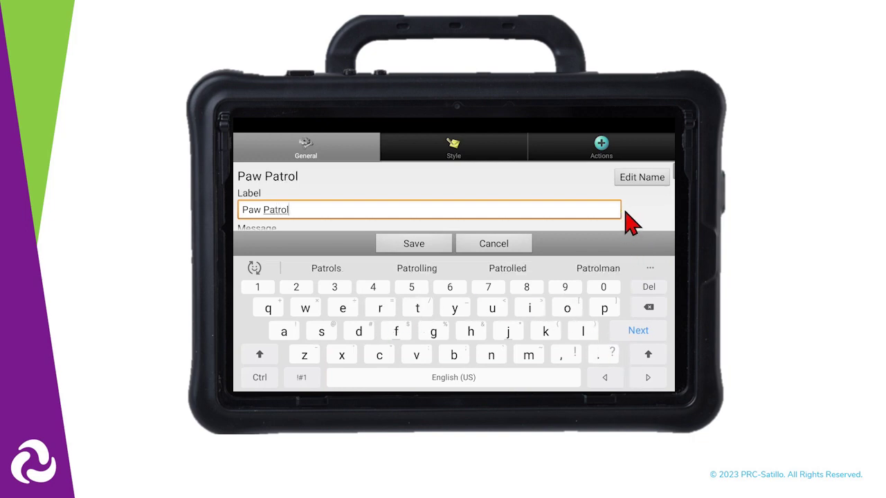
Step: Search the symbol library for a Paw Patrol image for the button
{"action": "scroll", "coordinate": [633, 225], "scroll_direction": "down", "scroll_amount": 2}
{"action": "scroll", "coordinate": [633, 222], "scroll_direction": "down", "scroll_amount": 2}
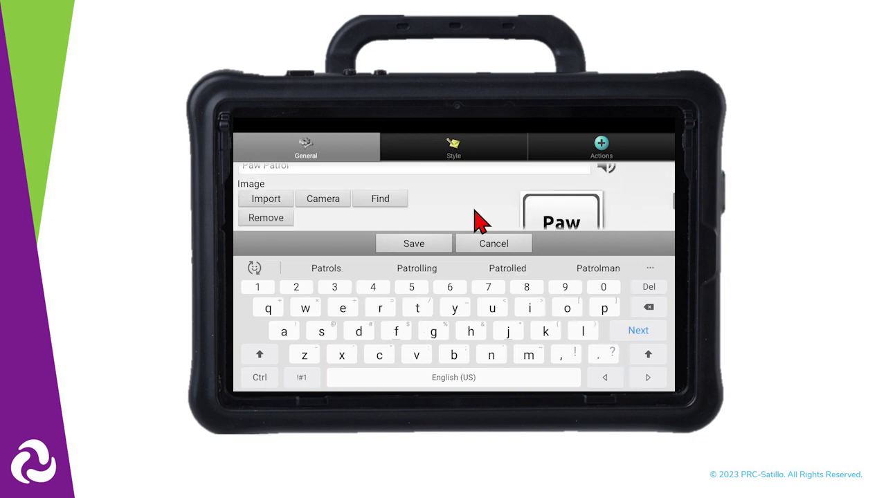
{"action": "left_click", "coordinate": [380, 199]}
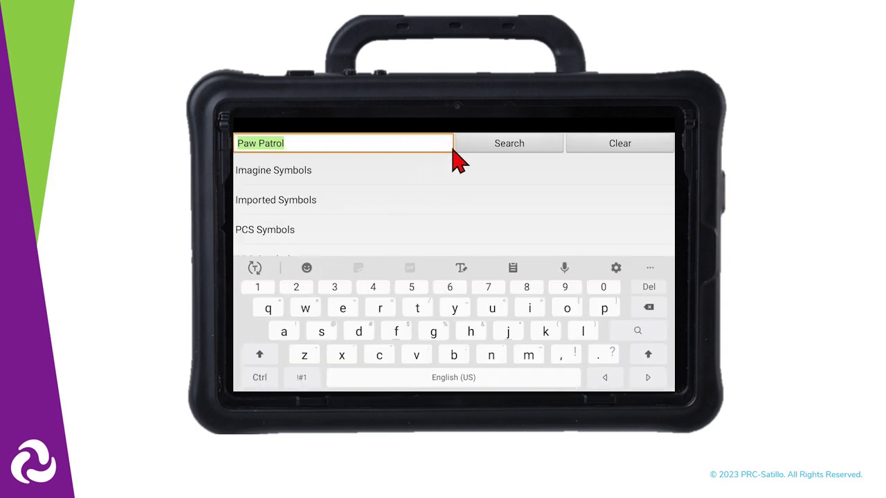
{"action": "left_click", "coordinate": [498, 154]}
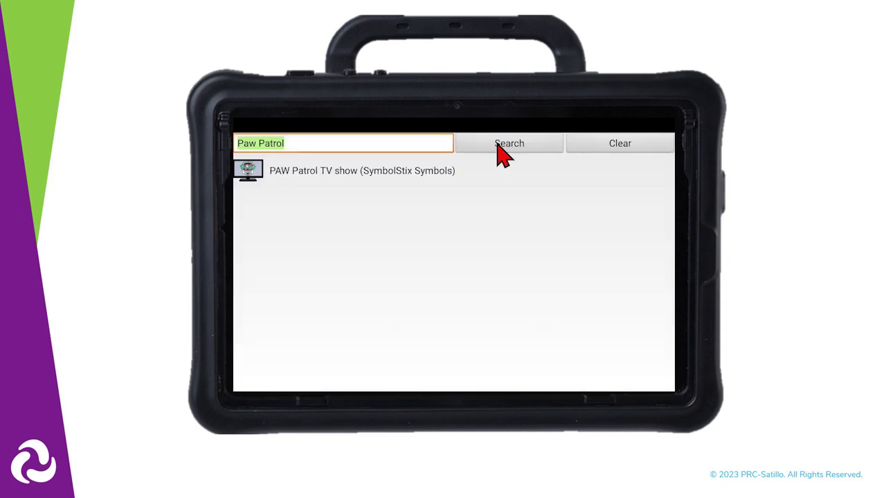